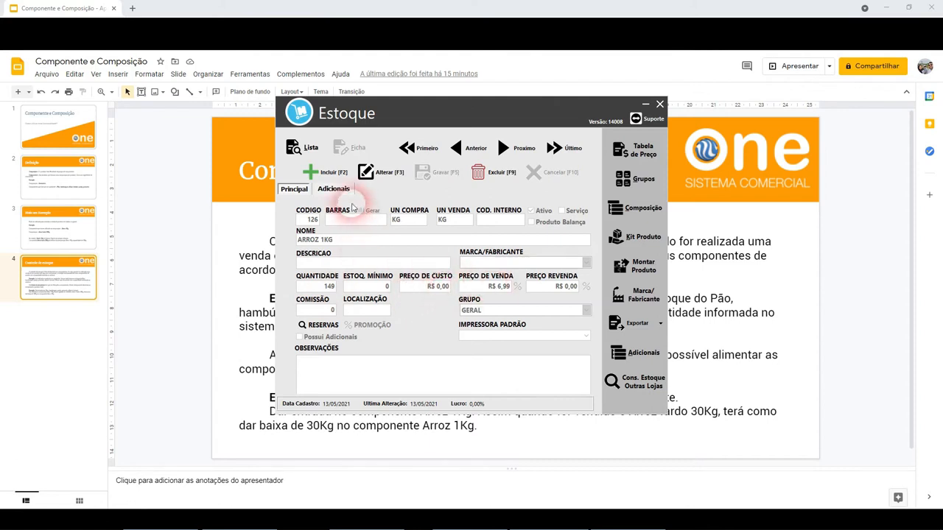
Step: Set the product type of ARROZ 1KG to COMPONENTE and save the record
click(335, 189)
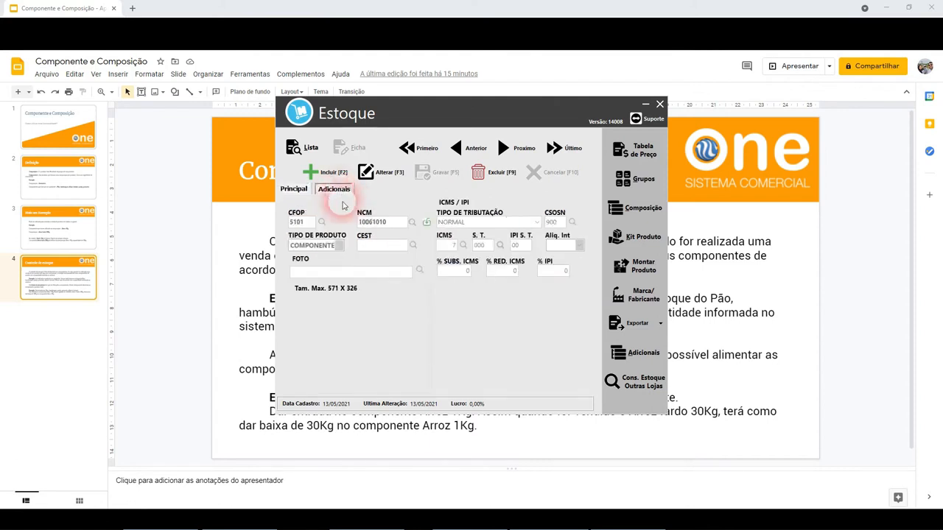
click(387, 174)
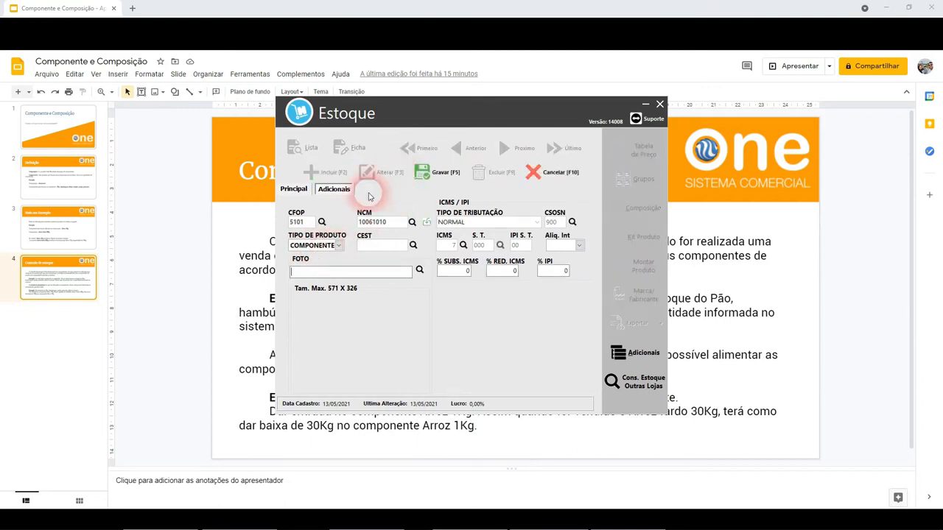
click(313, 246)
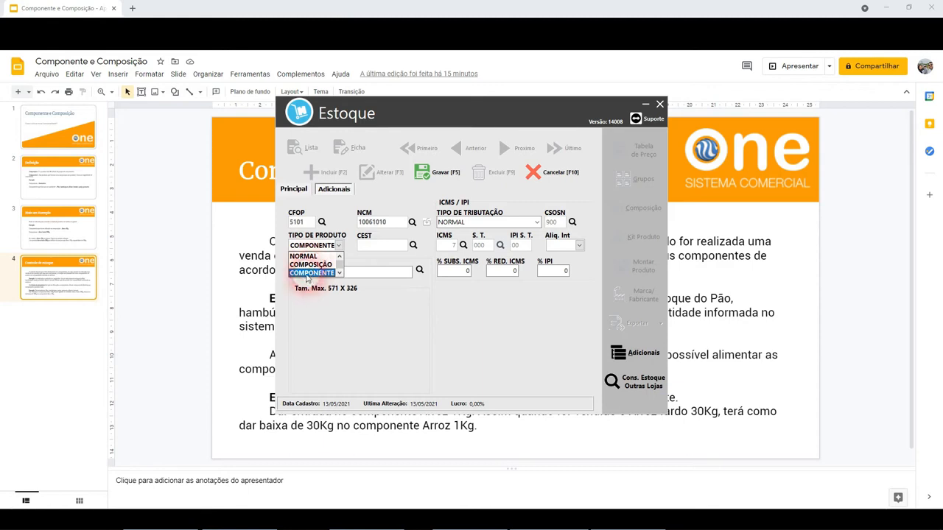
click(309, 274)
click(439, 175)
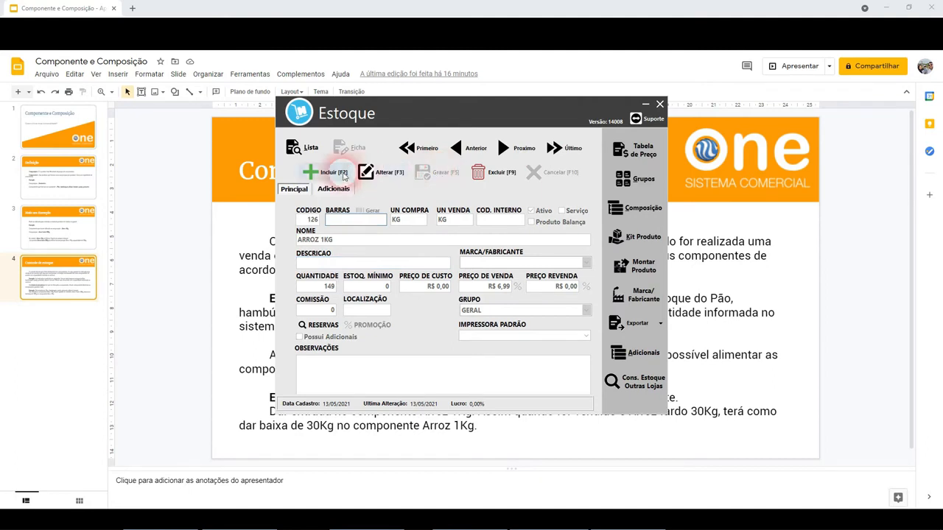
Step: Open the ARROZ FARDO 30KG record from the product list, set its product type to COMPOSIÇÃO and save it
click(306, 148)
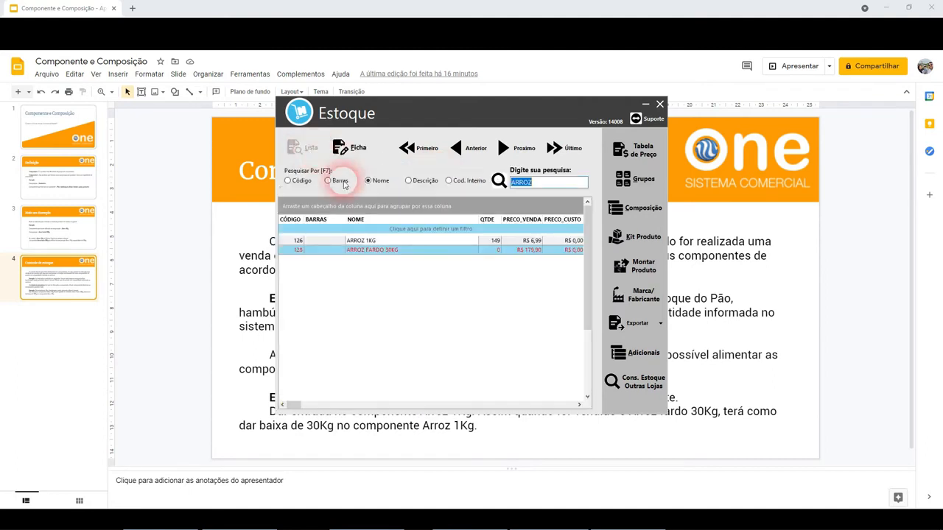
click(360, 253)
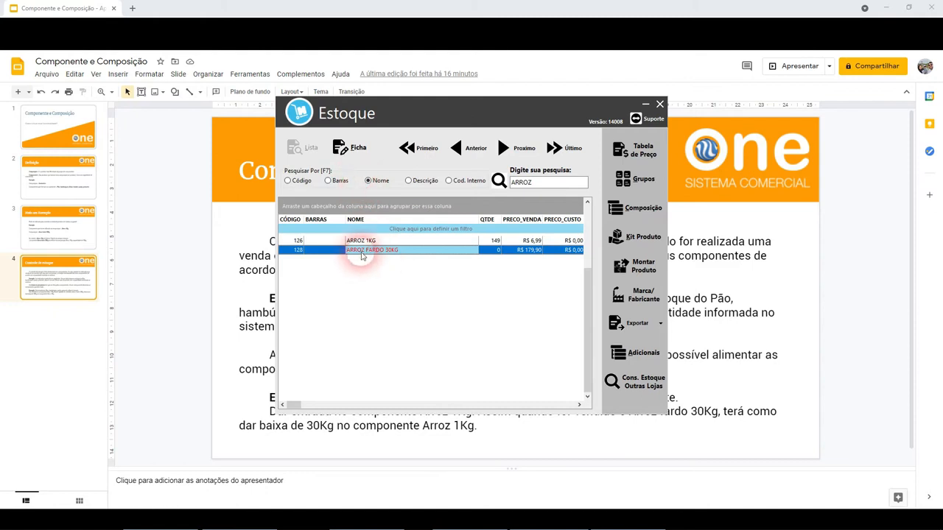
click(343, 147)
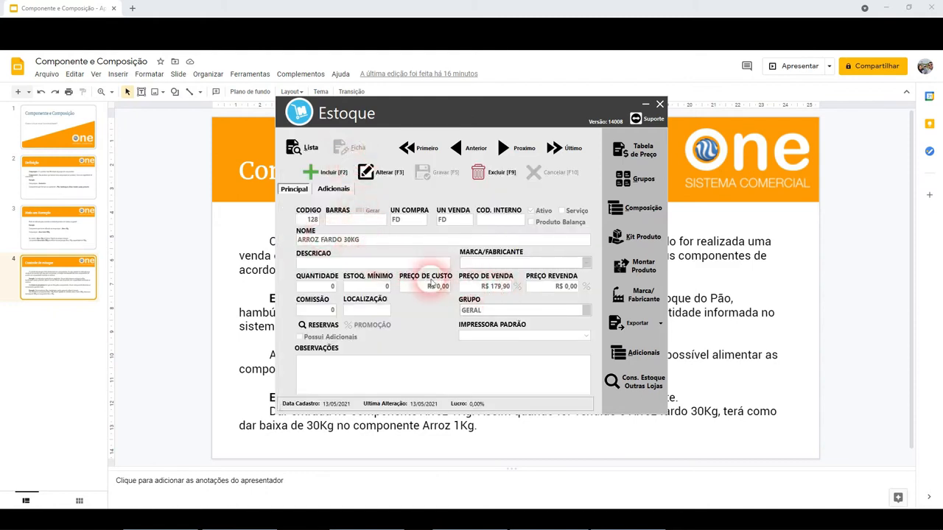
click(333, 189)
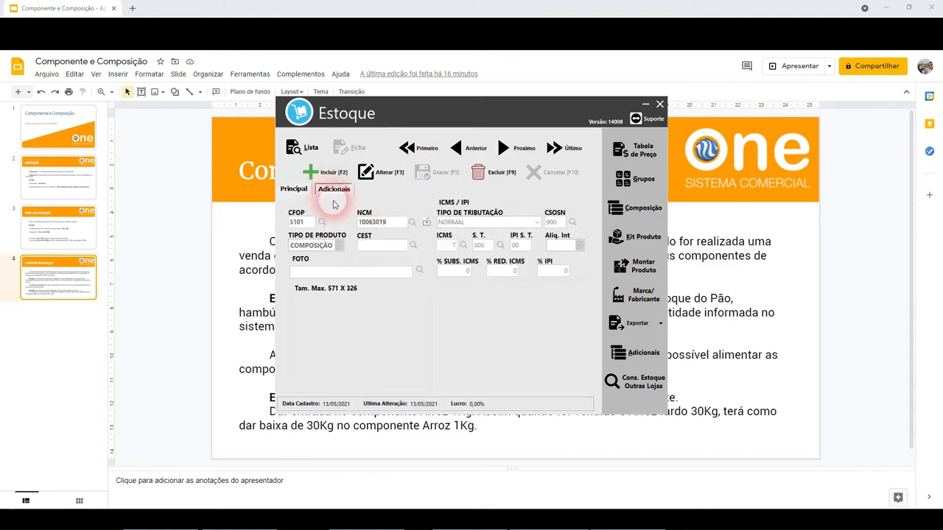
click(381, 176)
click(324, 246)
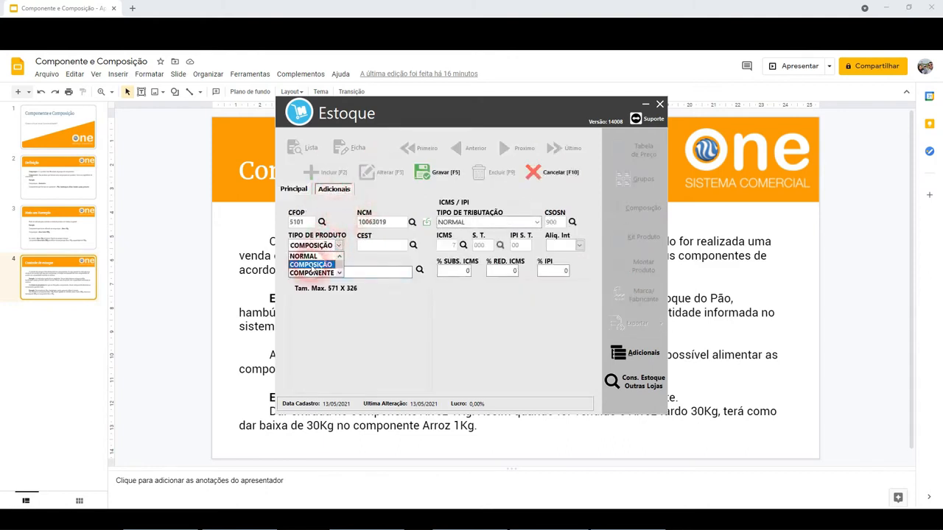
click(312, 267)
click(433, 175)
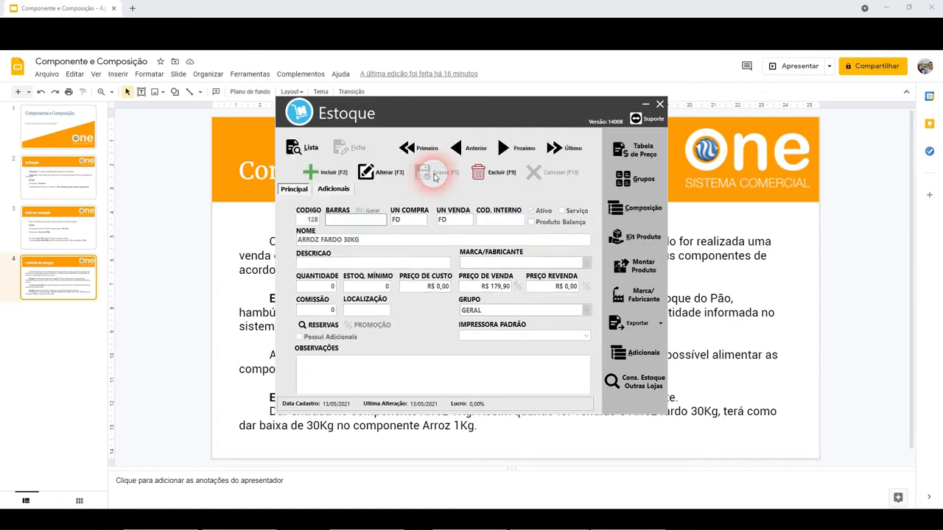
Step: Open the composition of ARROZ FARDO 30KG and examine its selected component and quantity
click(302, 149)
click(369, 243)
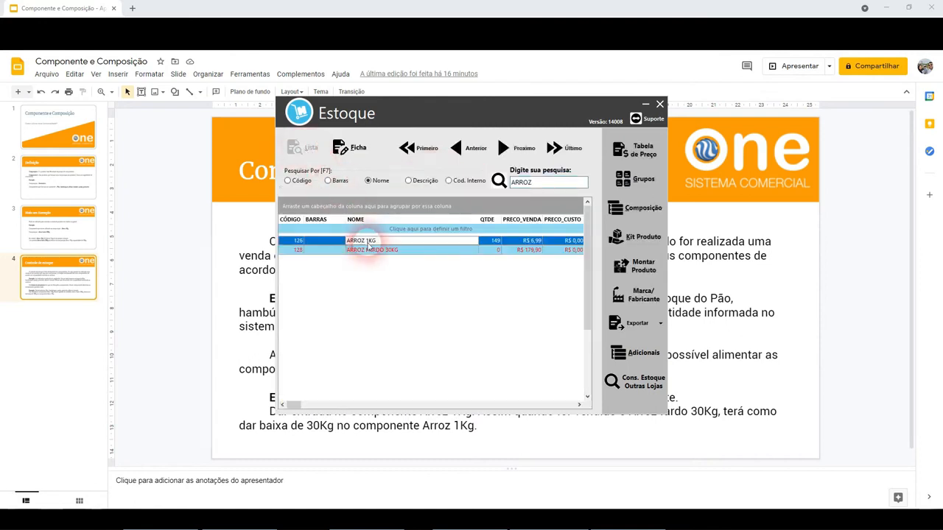
click(370, 251)
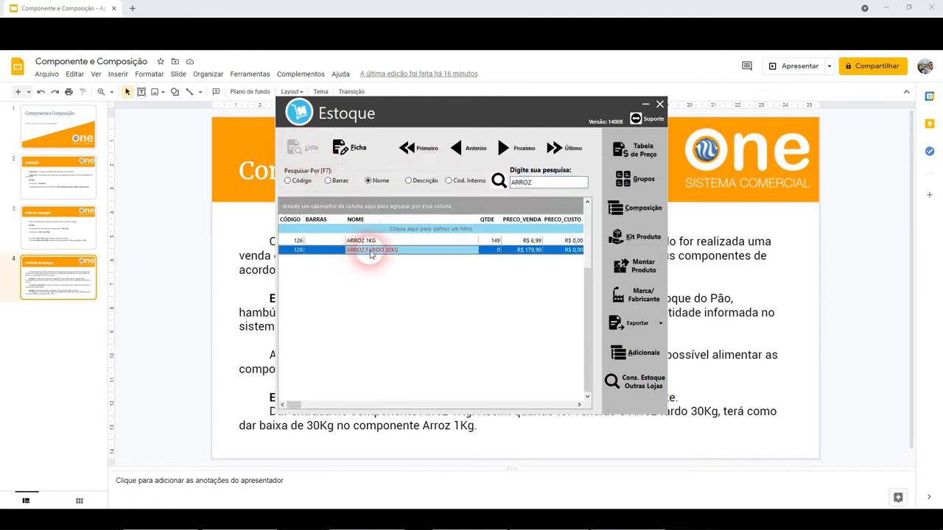
click(623, 213)
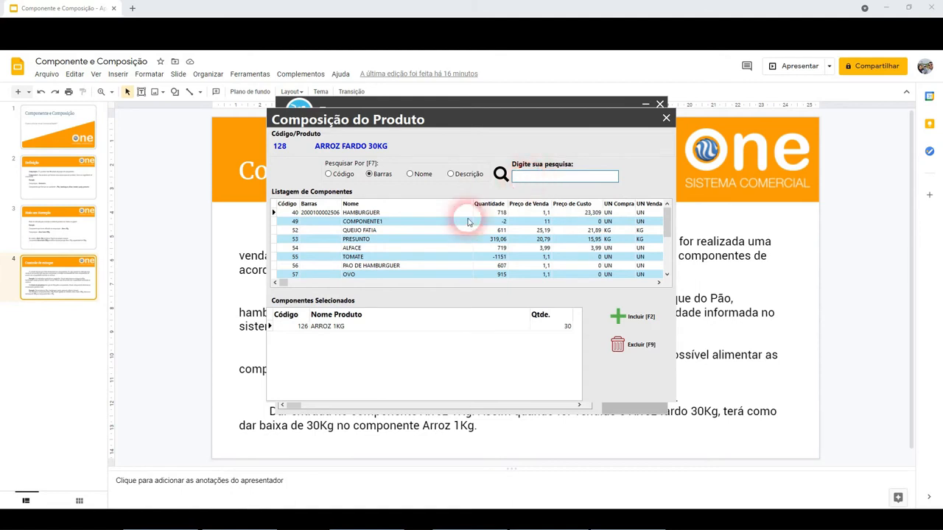
click(351, 329)
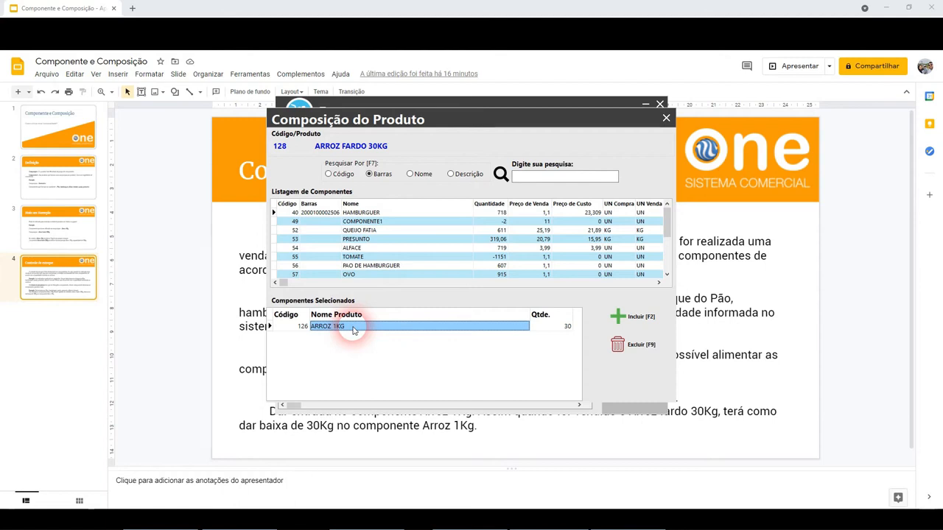
click(564, 326)
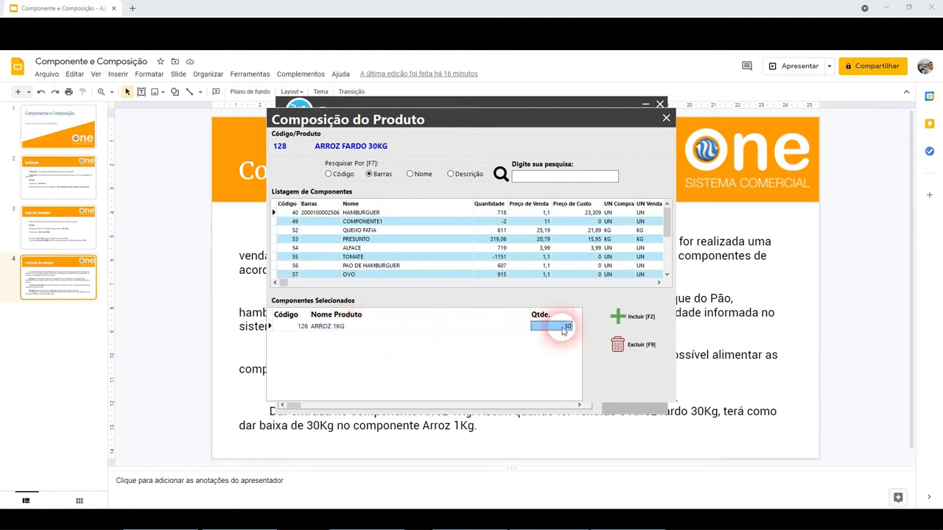
click(361, 329)
click(550, 328)
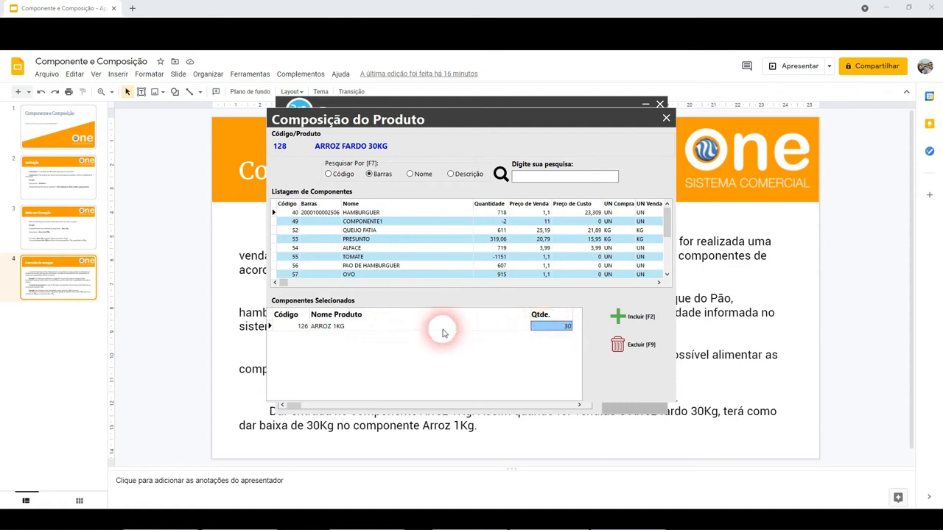
Step: Delete the ARROZ 1KG component from the composition of ARROZ FARDO 30KG
click(335, 329)
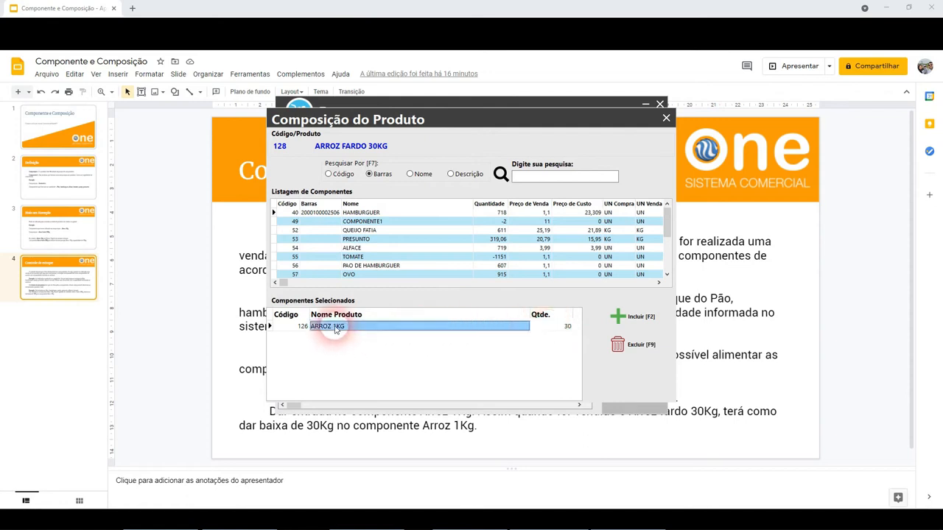
click(619, 343)
click(520, 285)
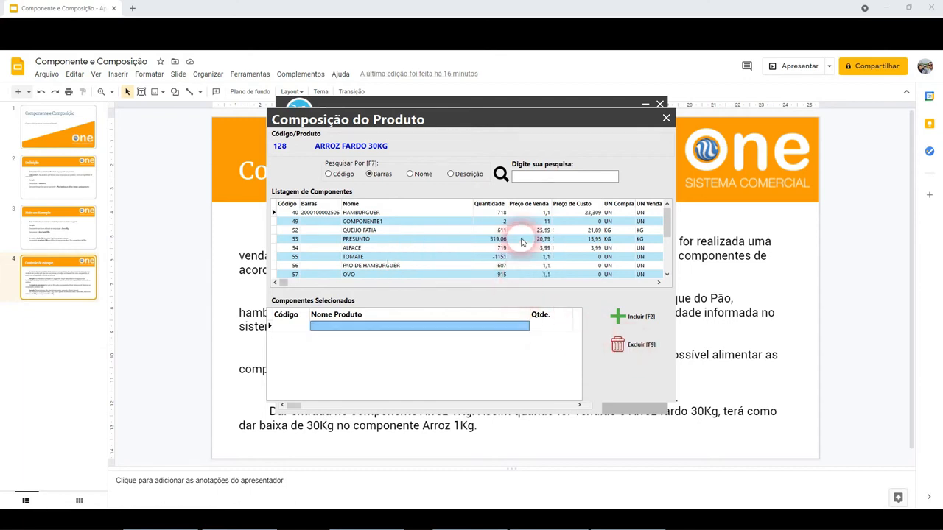
Step: Search the components by name for ARROZ, add ARROZ 1KG to the composition with quantity 30, and close the composition window
click(536, 176)
text(ARROZ)
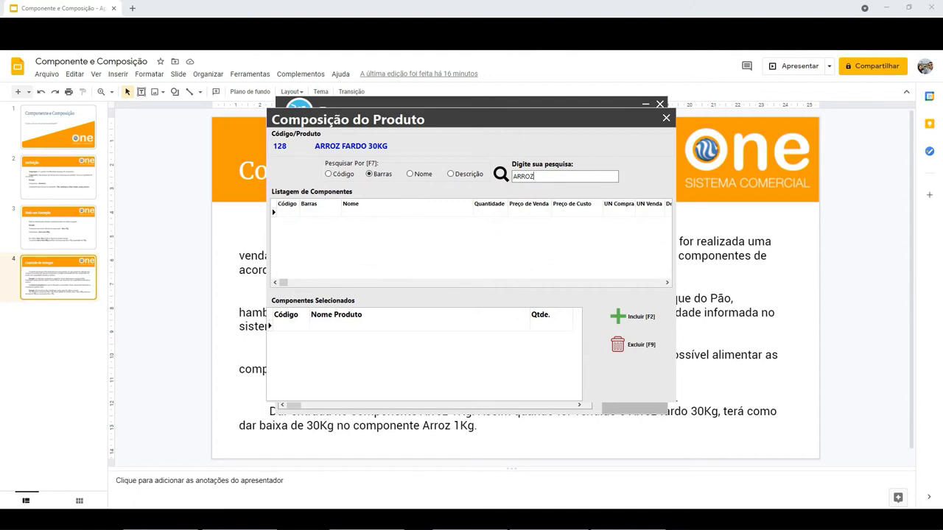
click(410, 173)
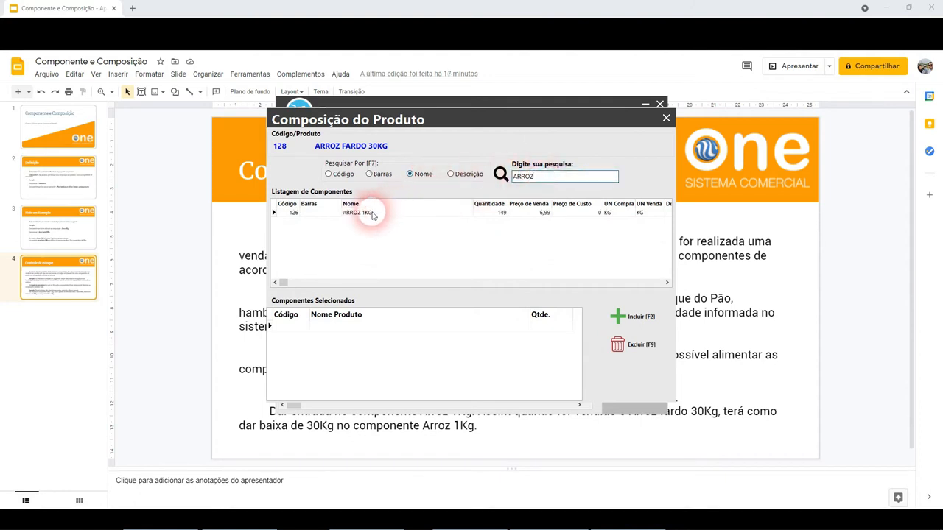
click(367, 214)
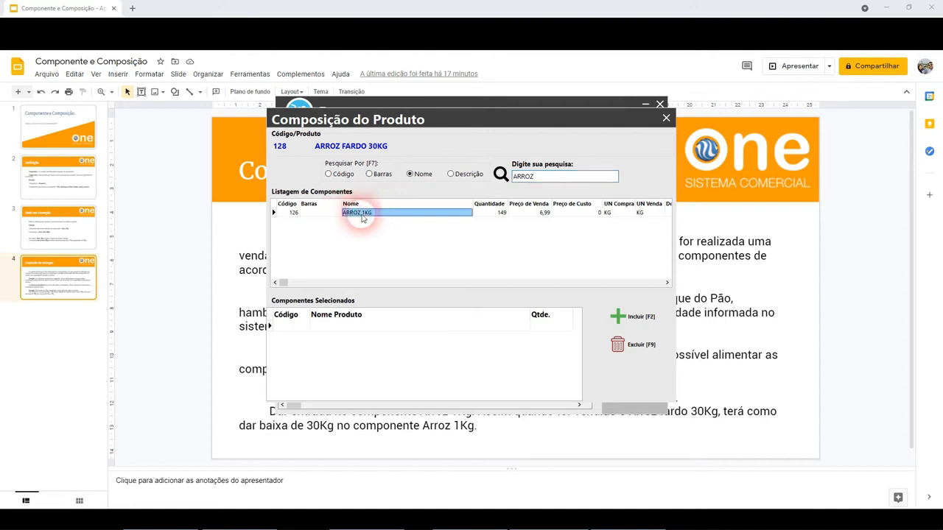
double_click(362, 219)
click(438, 254)
text(30)
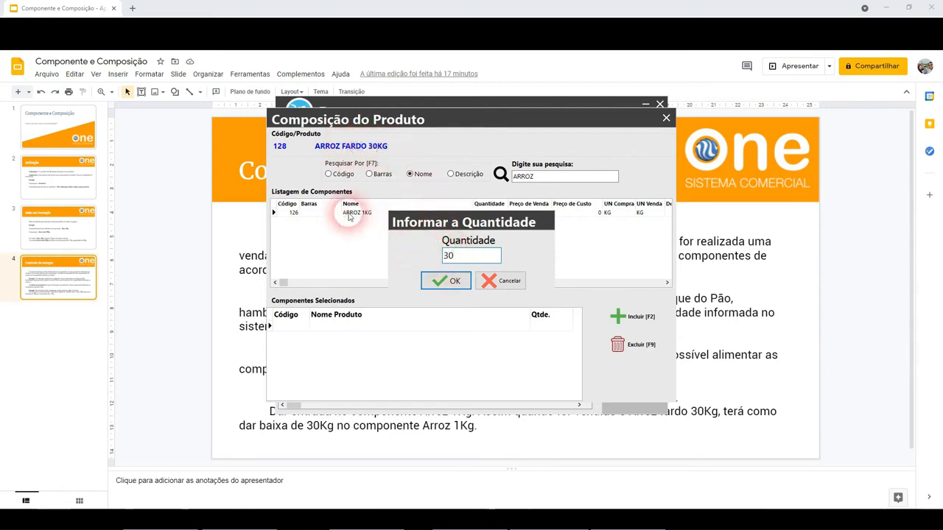
click(449, 282)
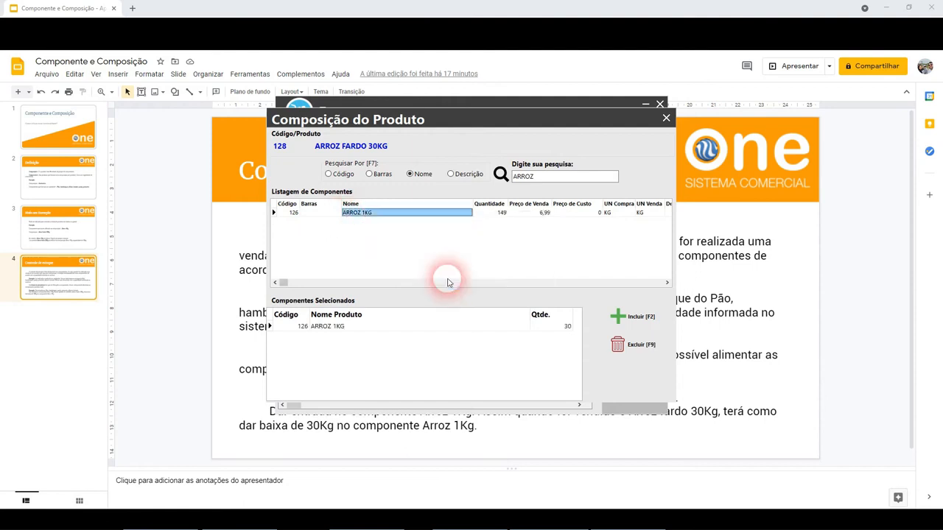
click(666, 119)
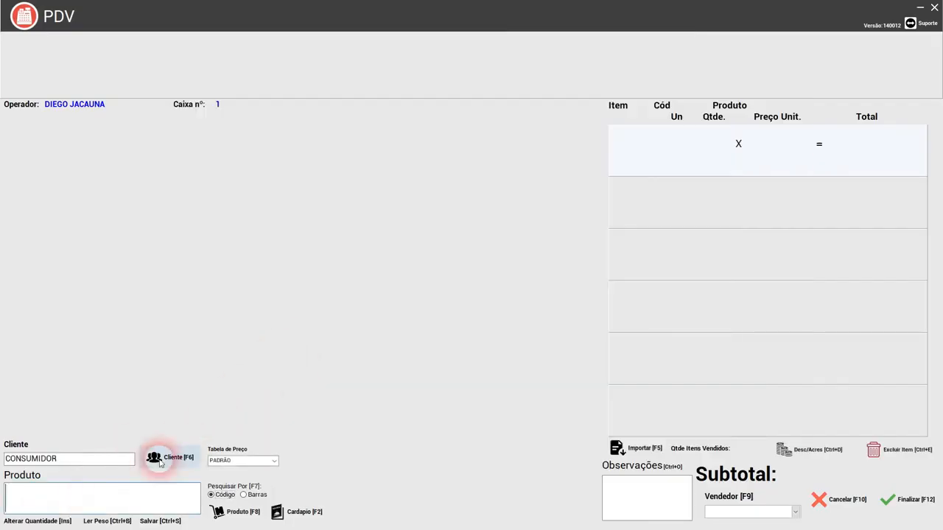
Step: In the PDV point of sale, add one ARROZ FARDO 30KG to the sale and finalize it with DINHEIRO as payment
text(ARROZ)
key(Return)
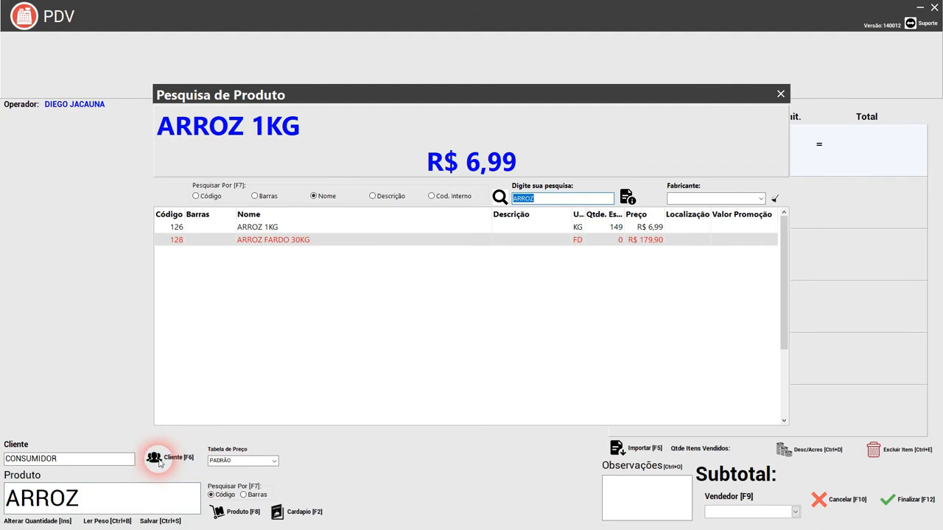
click(267, 229)
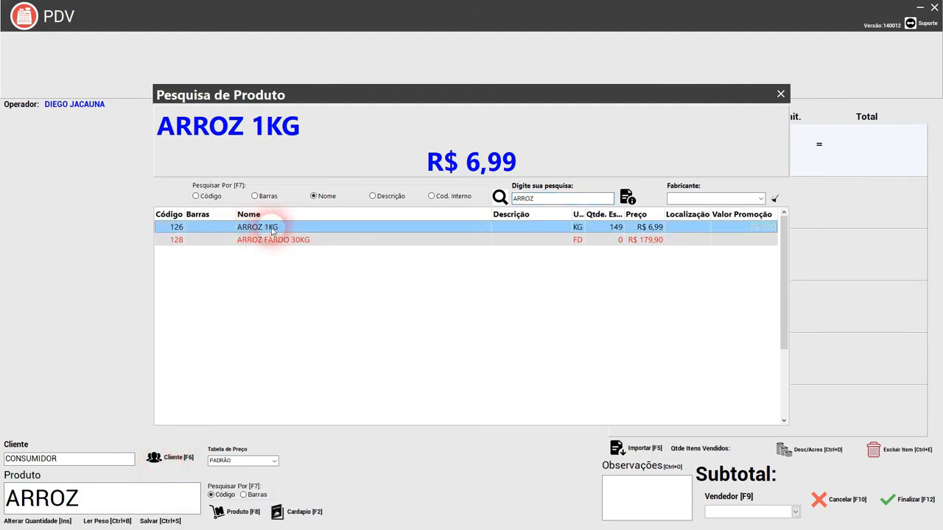
click(255, 243)
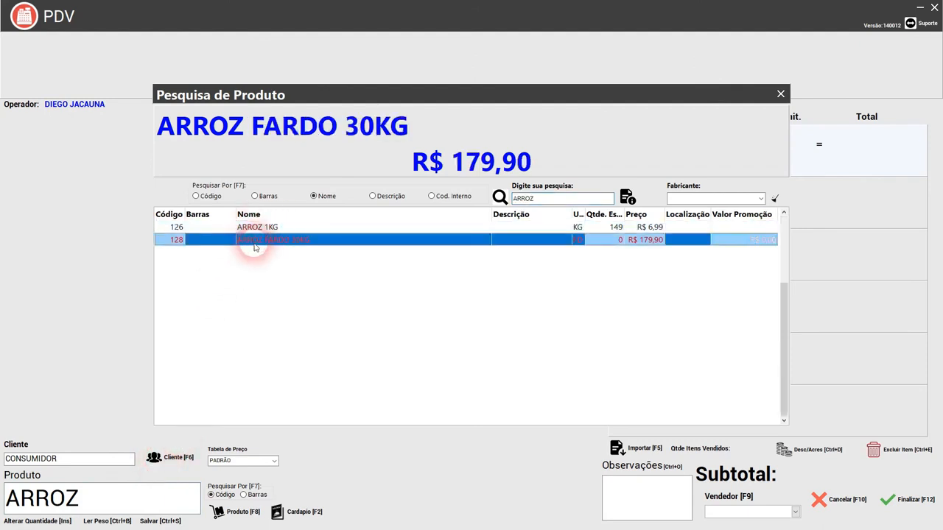
double_click(293, 243)
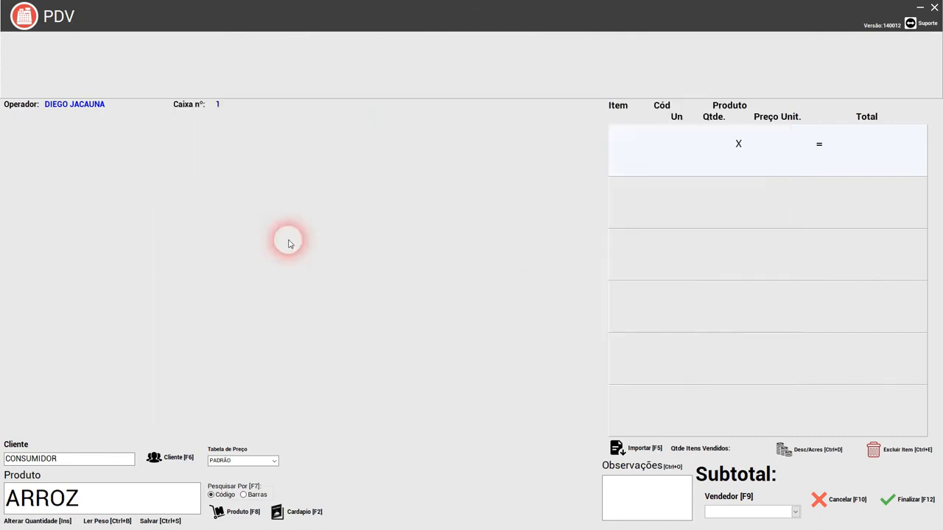
key(Return)
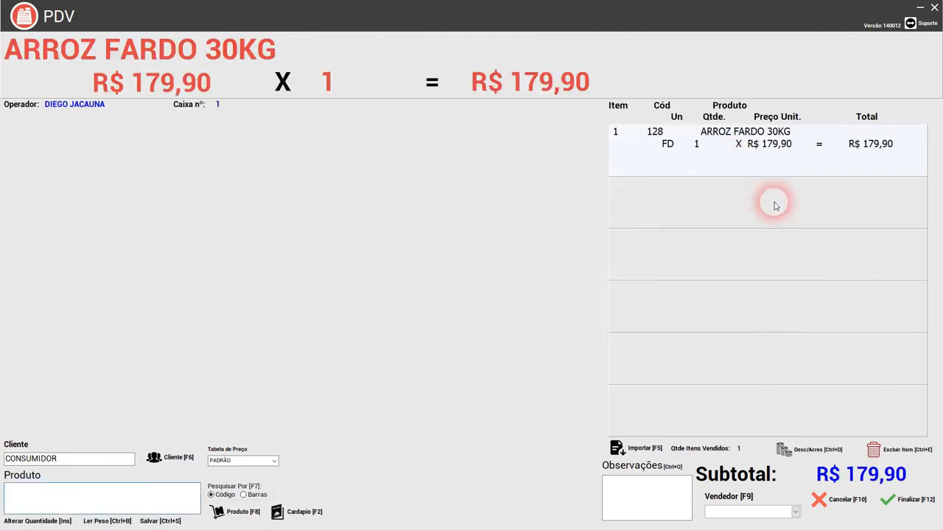
click(906, 501)
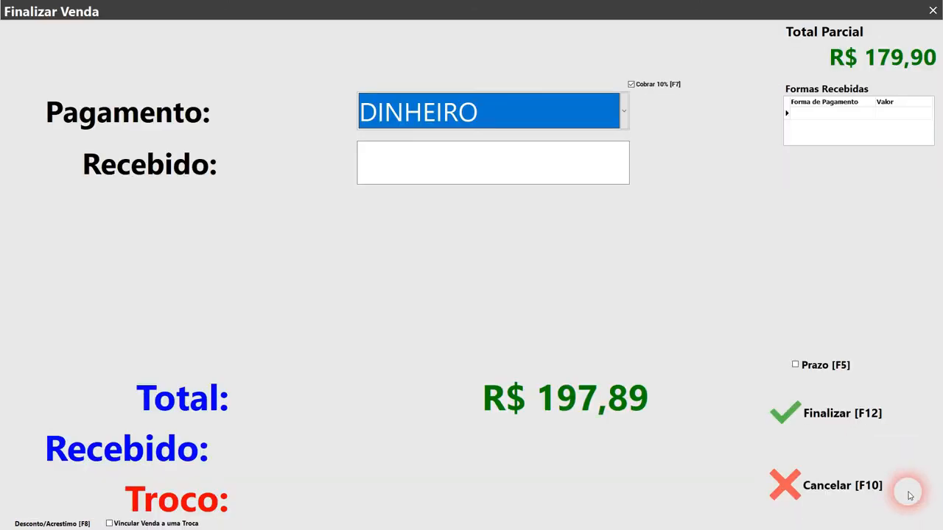
key(Return)
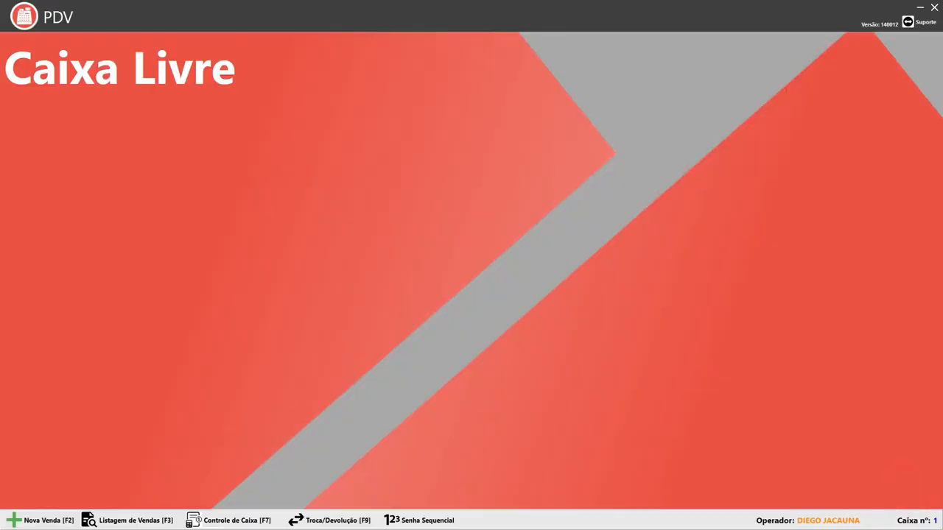
Step: Switch back to Estoque, refresh the ARROZ search and check the stock quantity of ARROZ 1KG
key(alt+Tab)
click(379, 219)
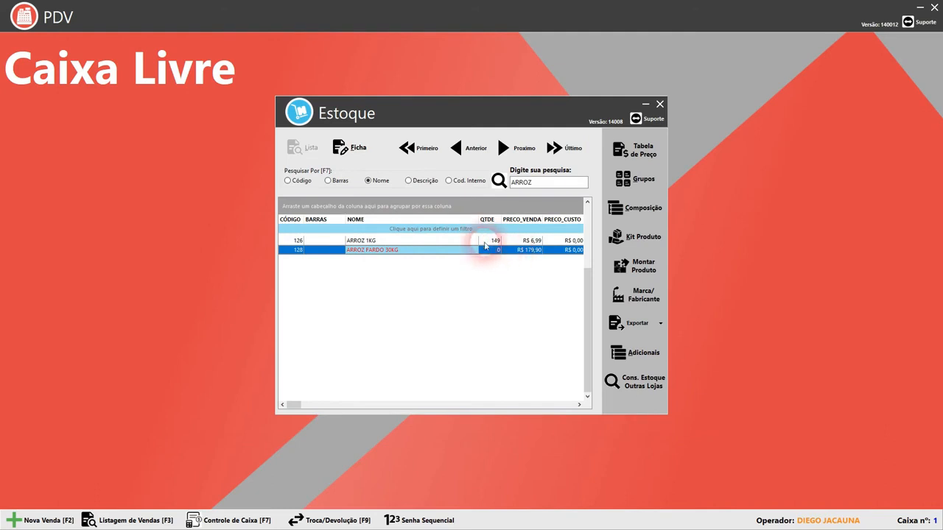
click(500, 249)
click(527, 182)
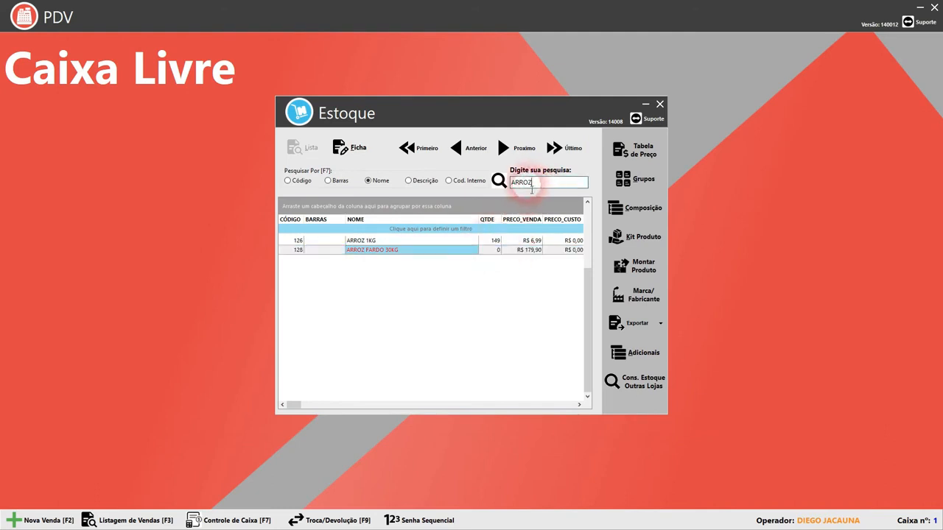
text(Z)
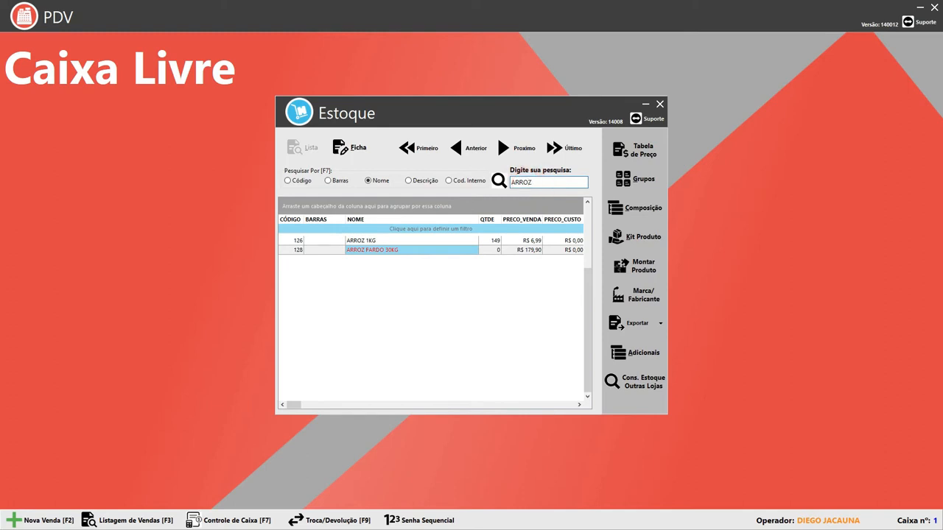
click(496, 242)
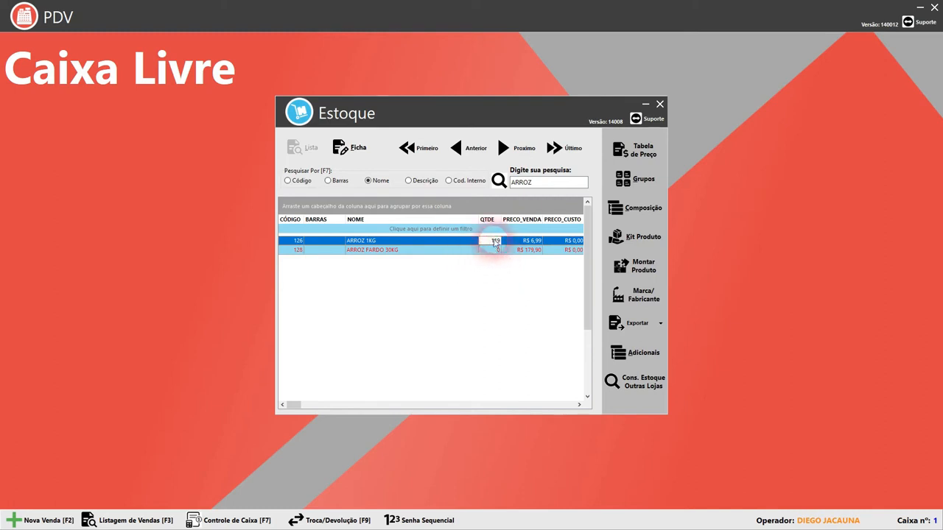
Step: Compare the stock quantities of ARROZ FARDO 30KG and ARROZ 1KG in the product list
click(497, 251)
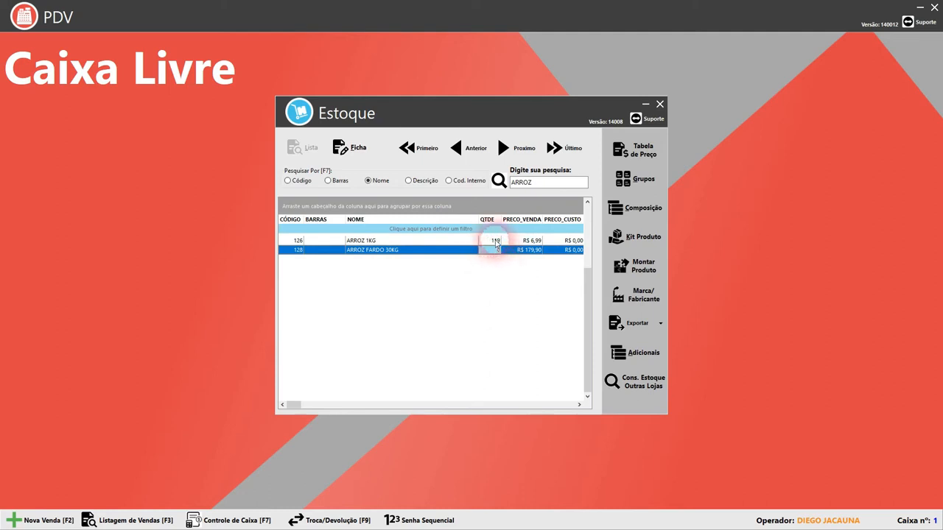
click(495, 241)
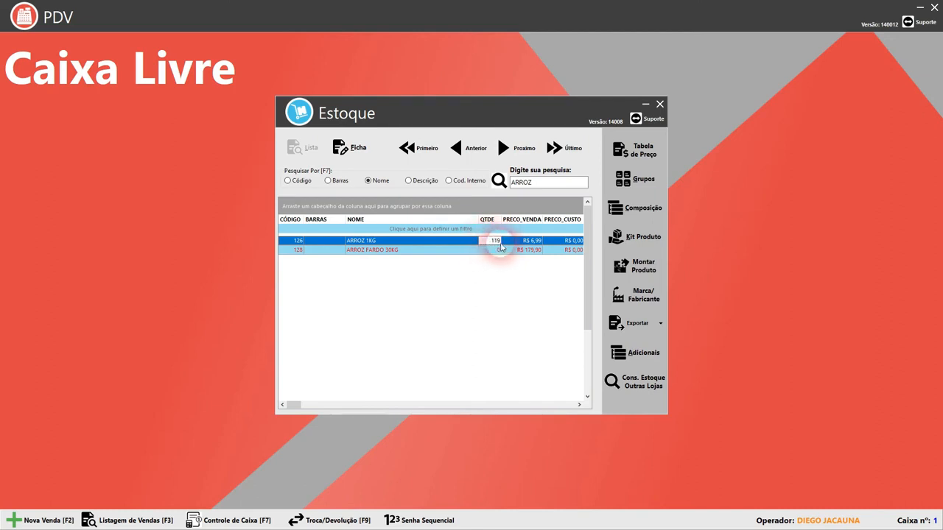
Step: Search the stock for SANDU, check the product type in SANDUÍCHE's additional data, and return to the product list
click(542, 182)
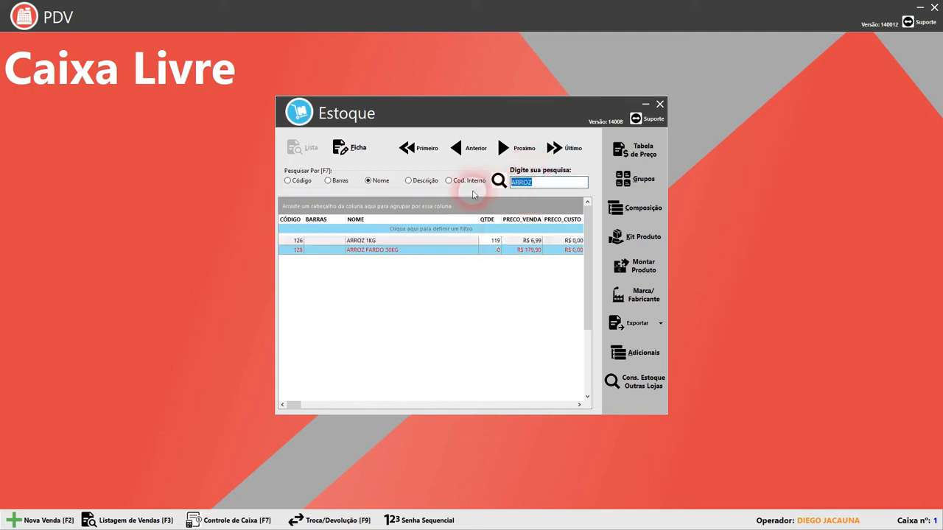
text(SANDU)
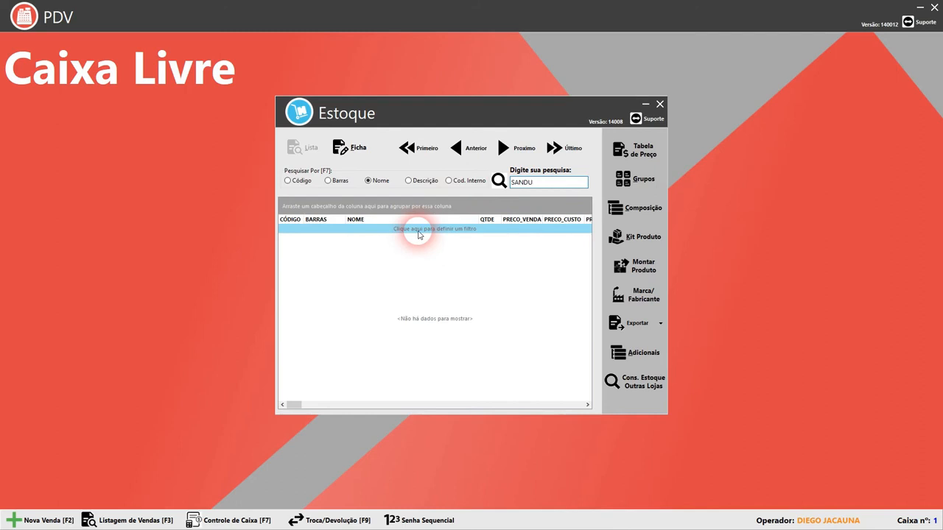
click(372, 239)
click(346, 147)
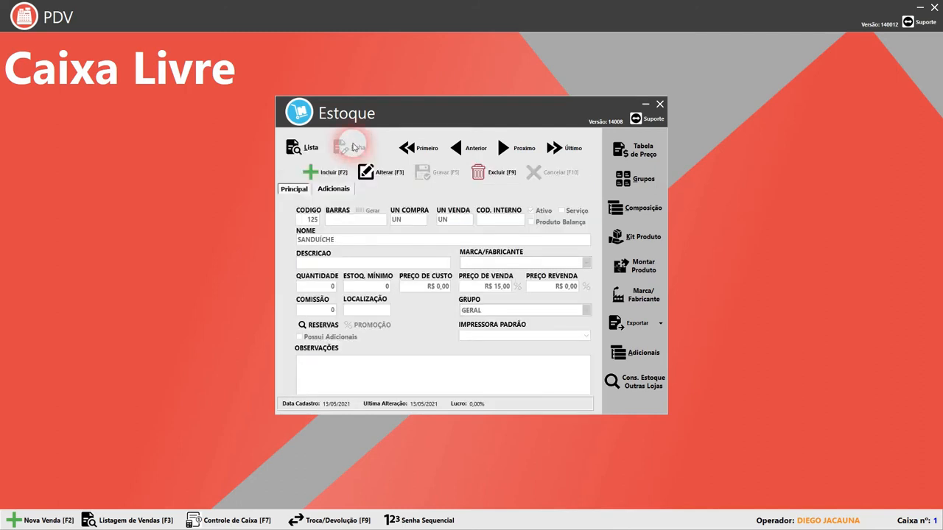
click(334, 189)
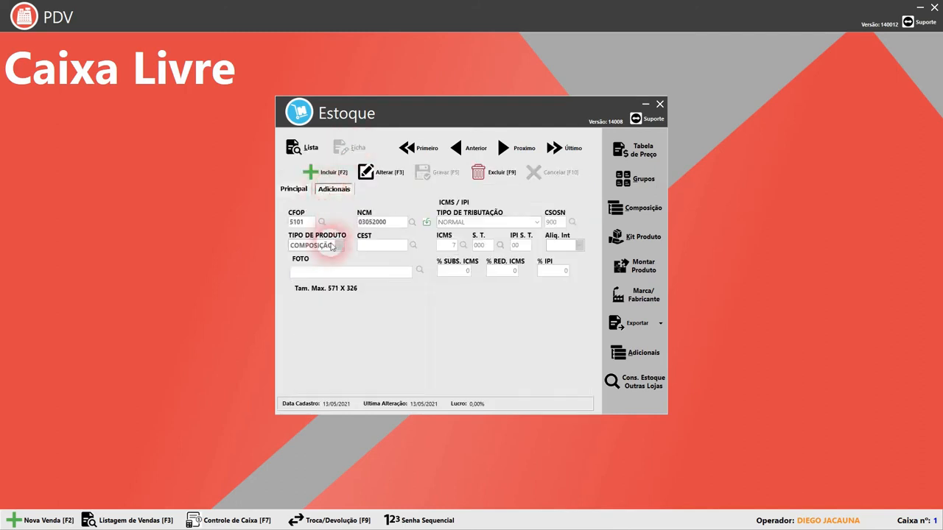
click(317, 150)
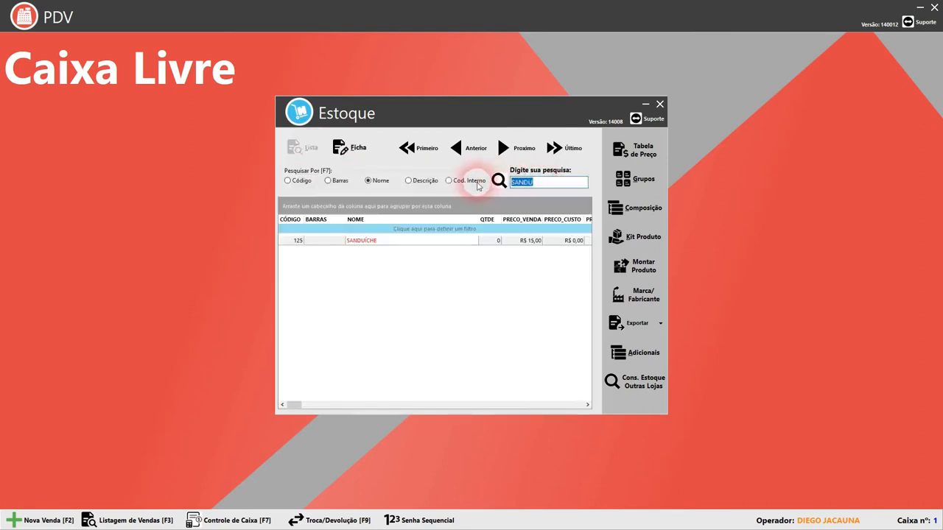
Step: Search the stock for ALFACE, check the product type in its additional data, and return to the product list
text(ALFA)
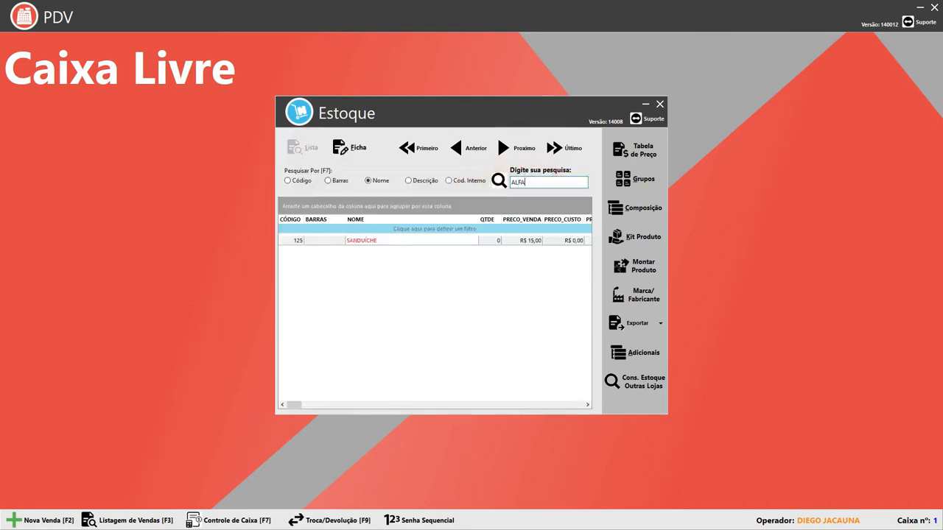
text(CE)
click(499, 180)
click(357, 241)
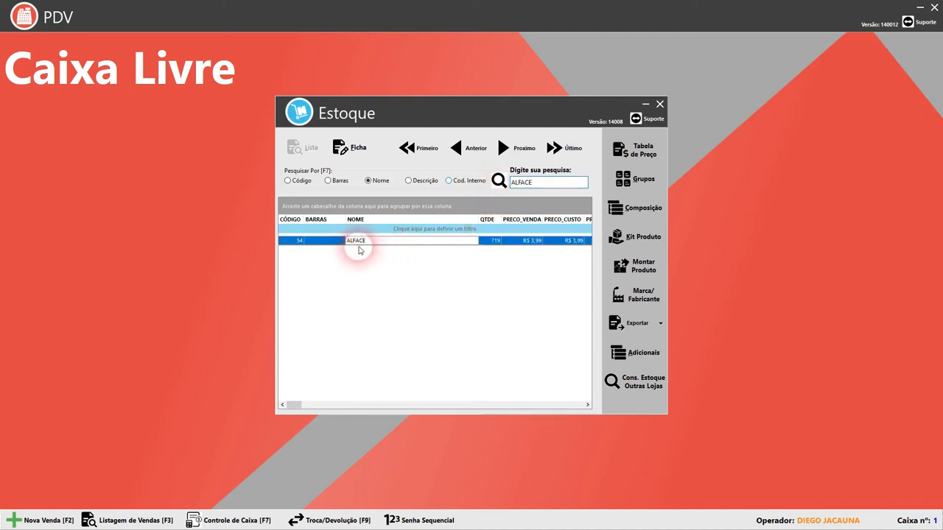
click(326, 160)
click(339, 148)
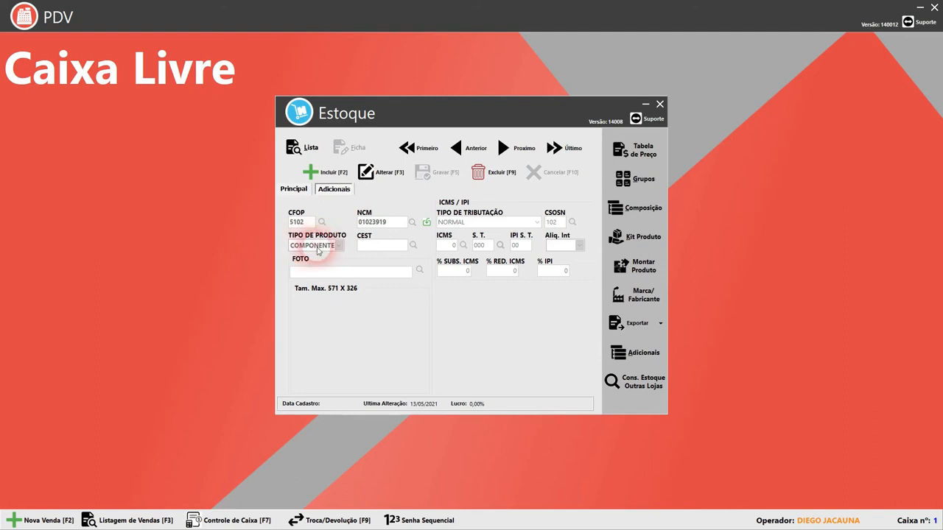
click(309, 148)
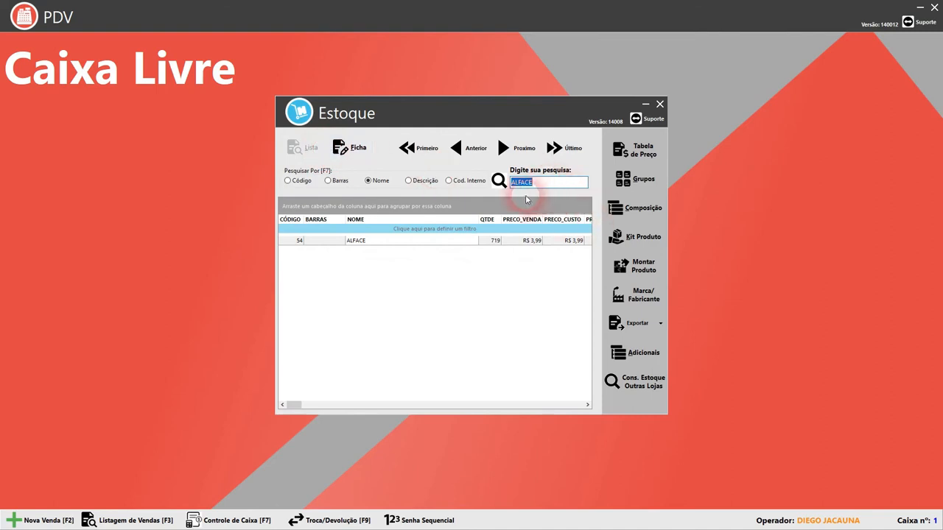
Step: Search for SAND, open the composition of SANDUÍCHE, review its selected components and their quantities, and close the composition window
text(SAND)
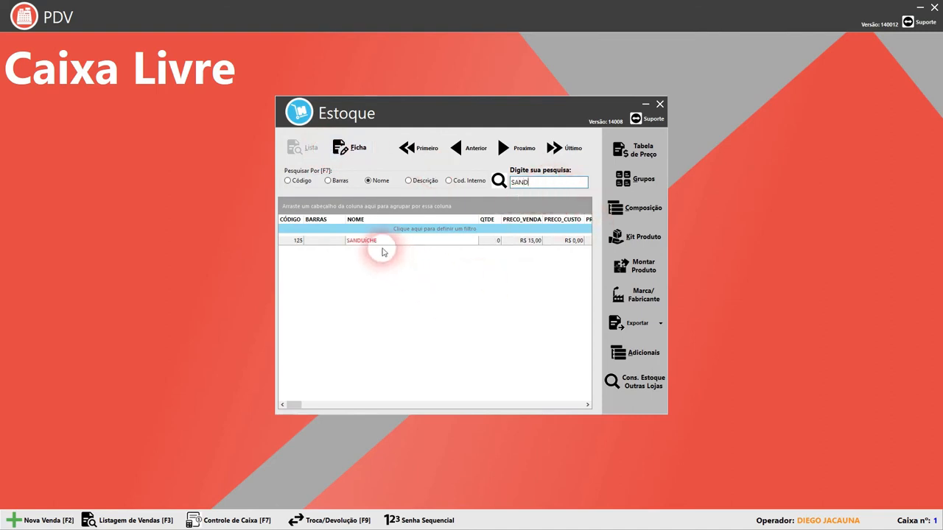
click(380, 241)
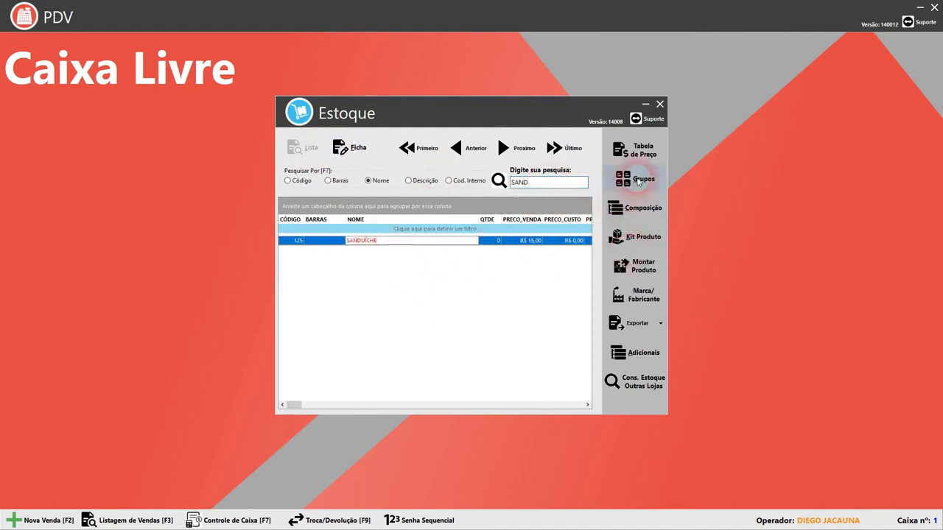
click(623, 209)
click(340, 328)
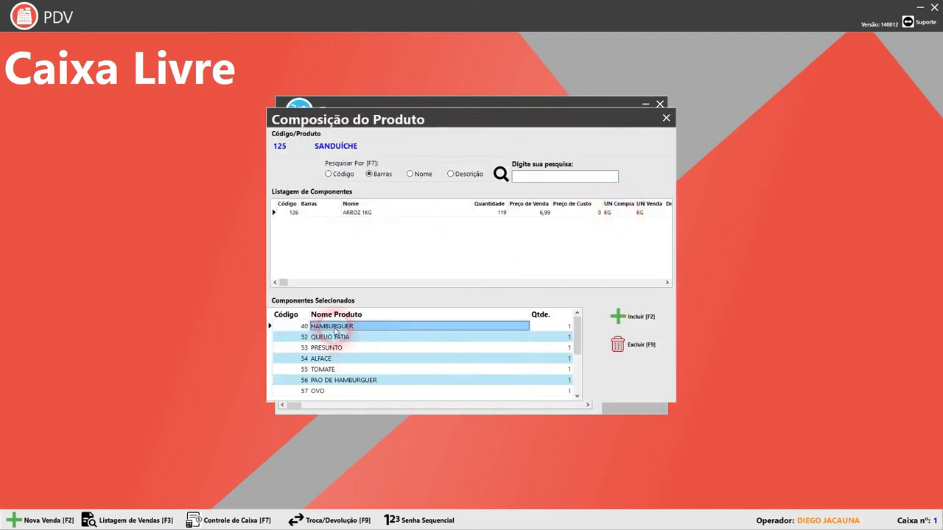
key(Down)
key(Down)
key(Down)
key(Down)
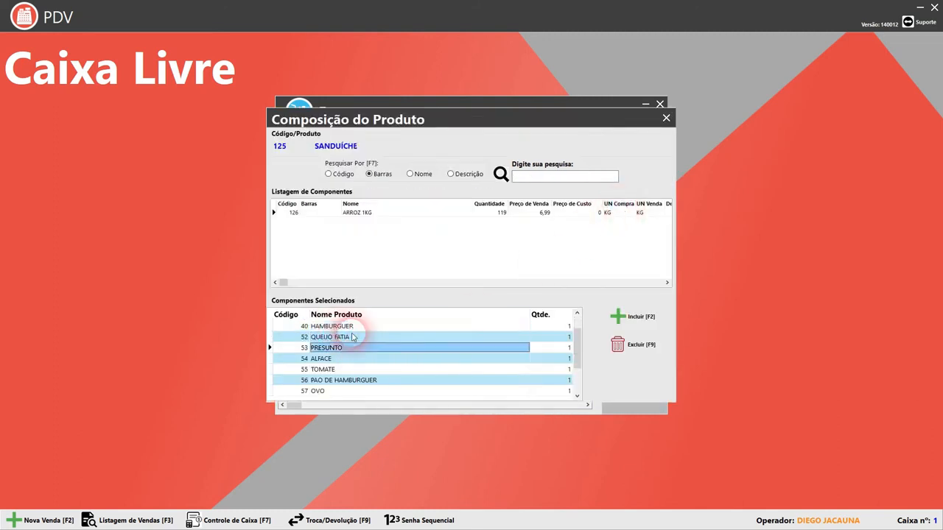
key(Down)
key(Down)
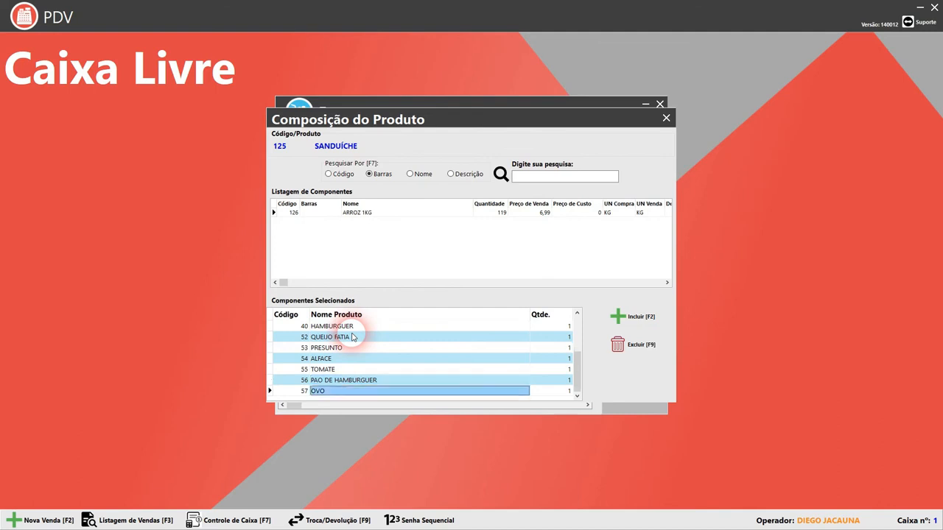
key(Up)
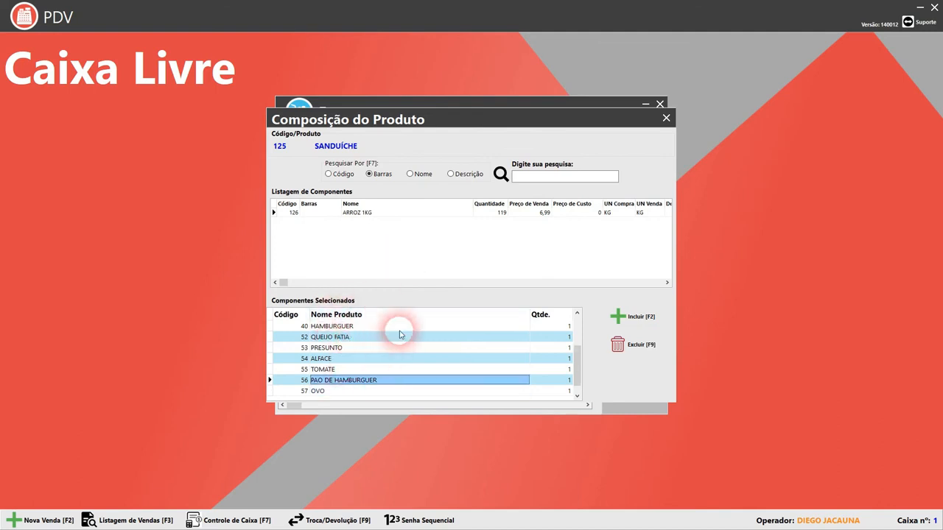
click(559, 336)
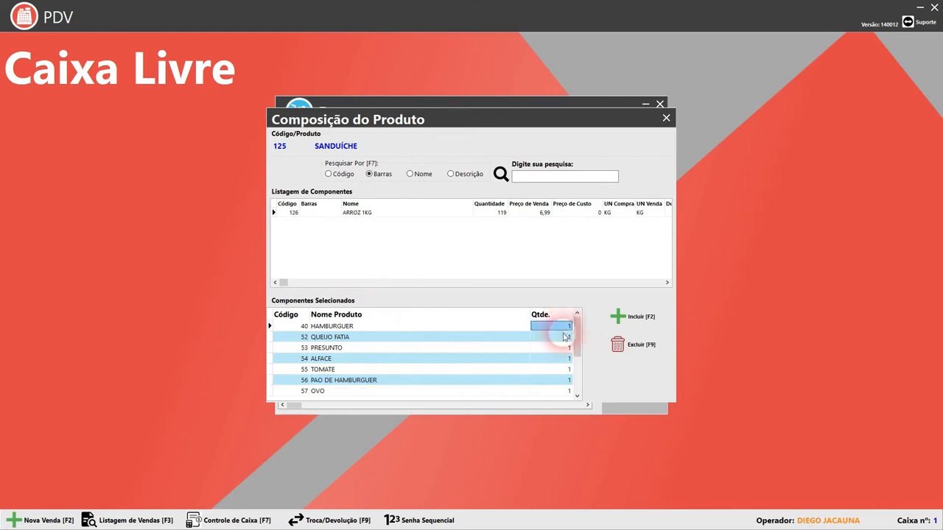
scroll(569, 358, down, 5)
scroll(578, 391, up, 6)
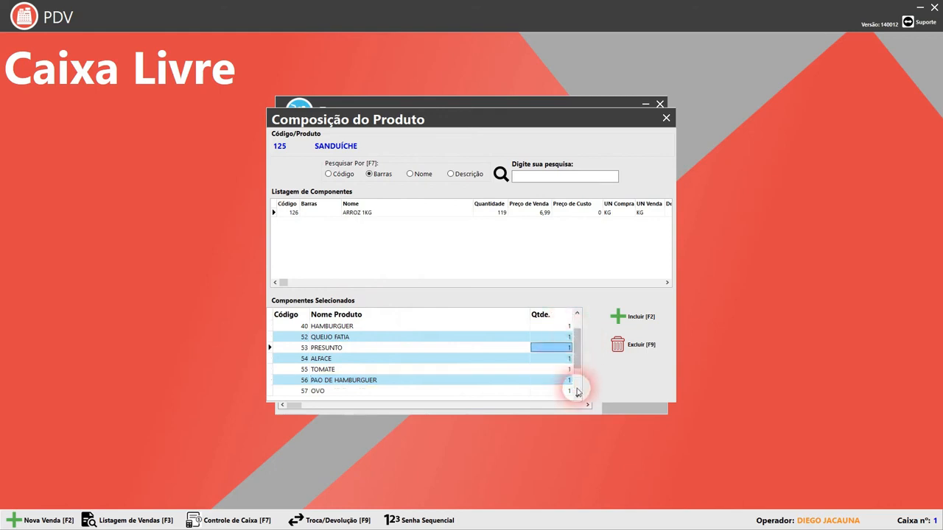
click(666, 118)
Step: Search the stock for QUEIJO and check the stock quantity of QUEIJO FATIA
click(524, 182)
text(QUEIJO)
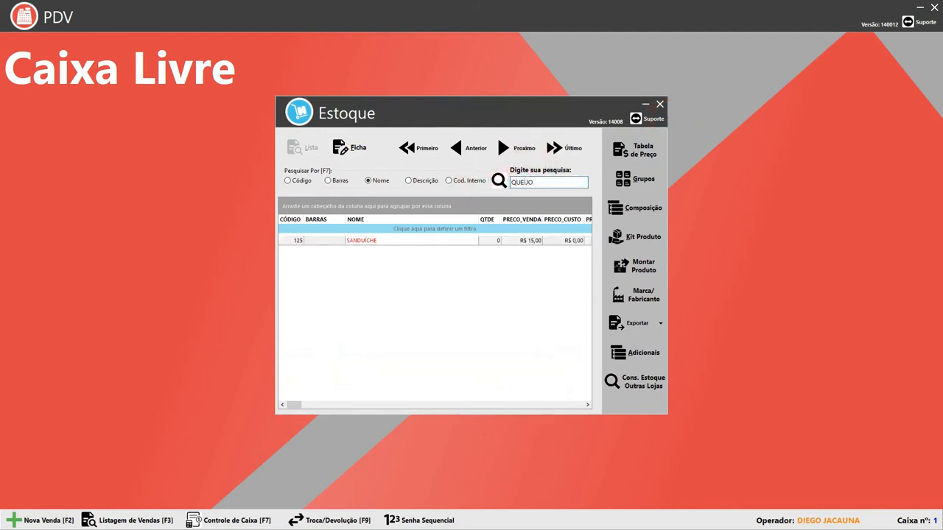
key(Return)
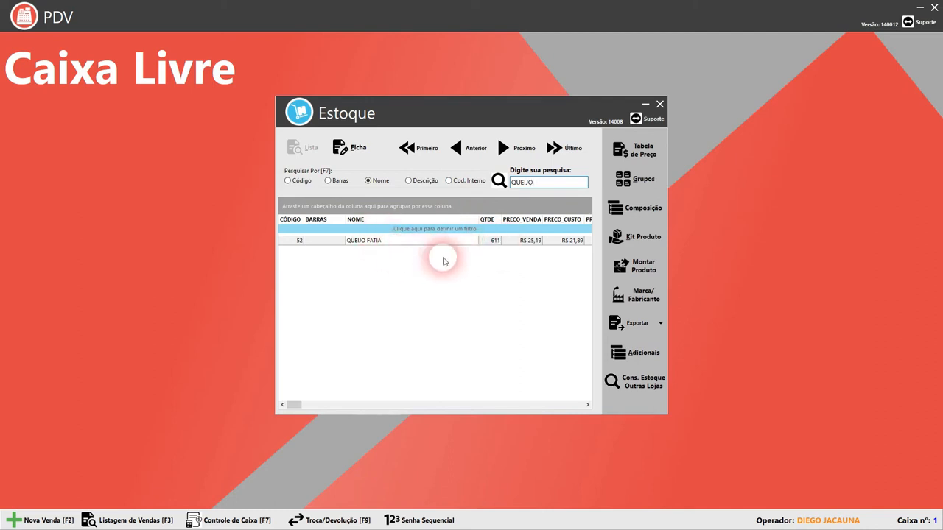
Step: Switch to PDV, start a new sale, search products by name for SANDU, and add SANDUÍCHE with quantity 1
key(Escape)
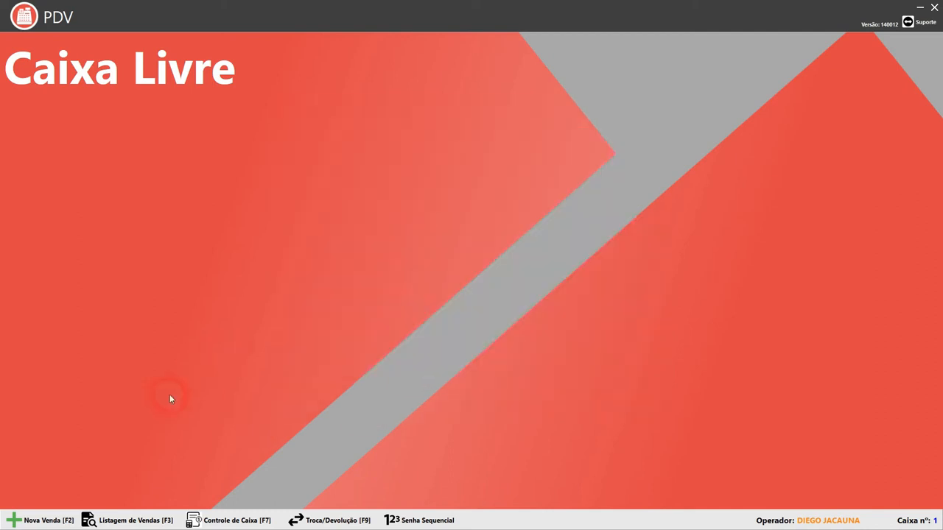
key(F2)
key(Escape)
text(SAD)
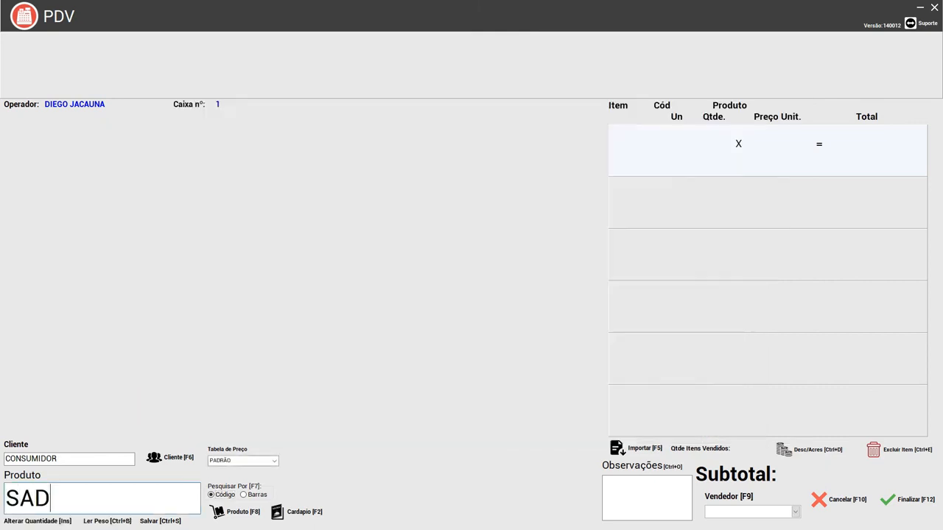
key(Return)
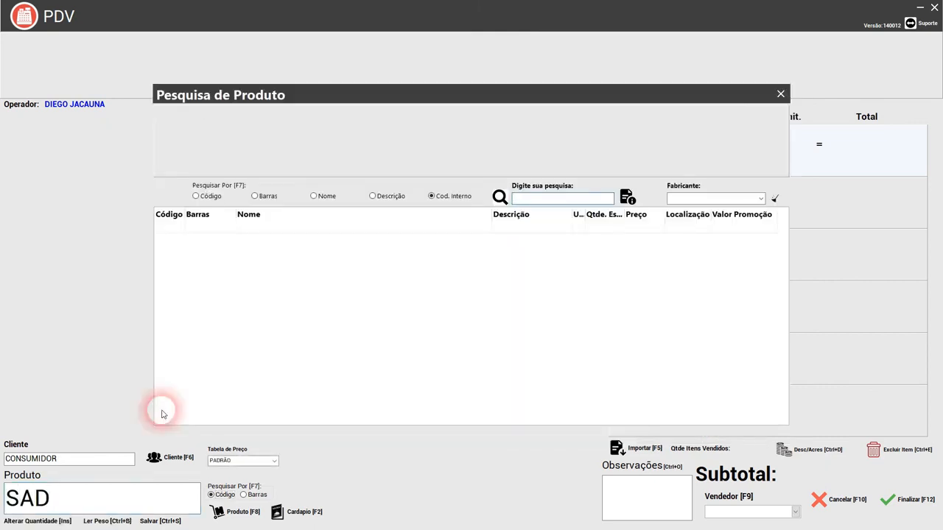
click(316, 196)
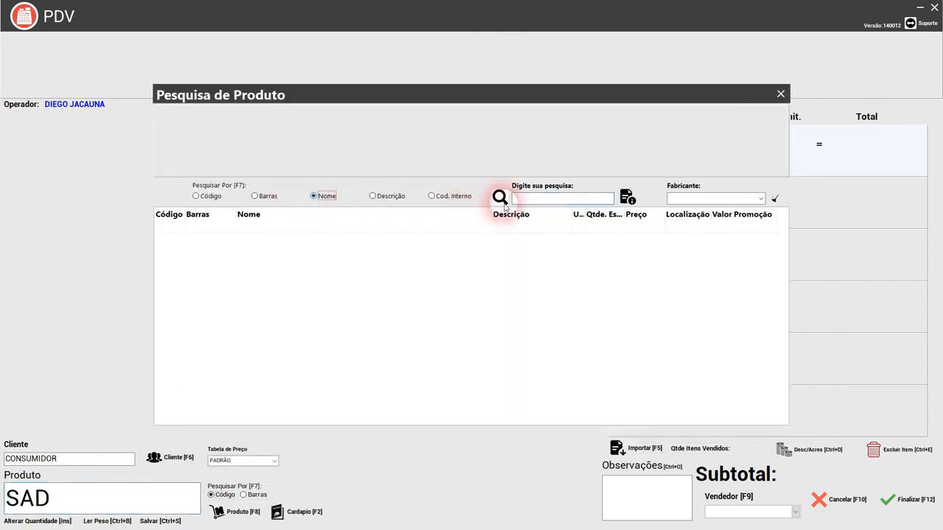
click(535, 201)
text(SANDU)
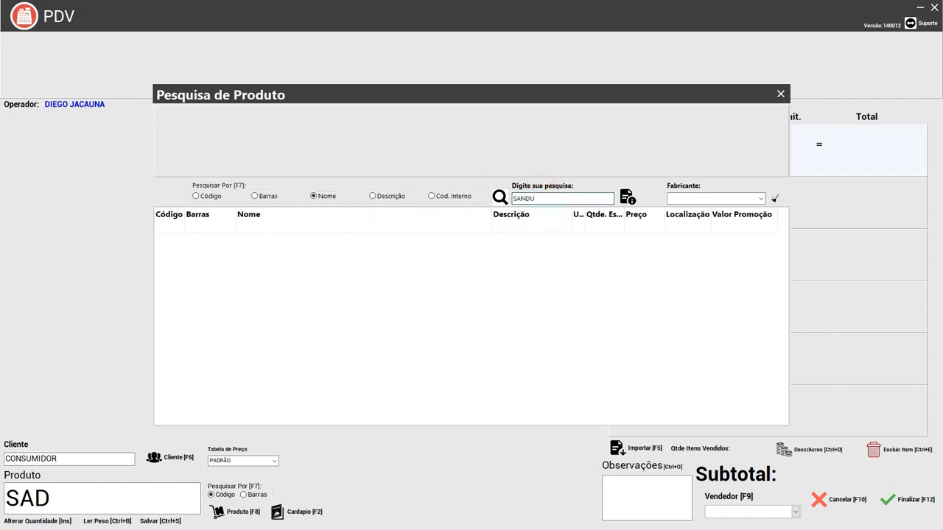
double_click(343, 230)
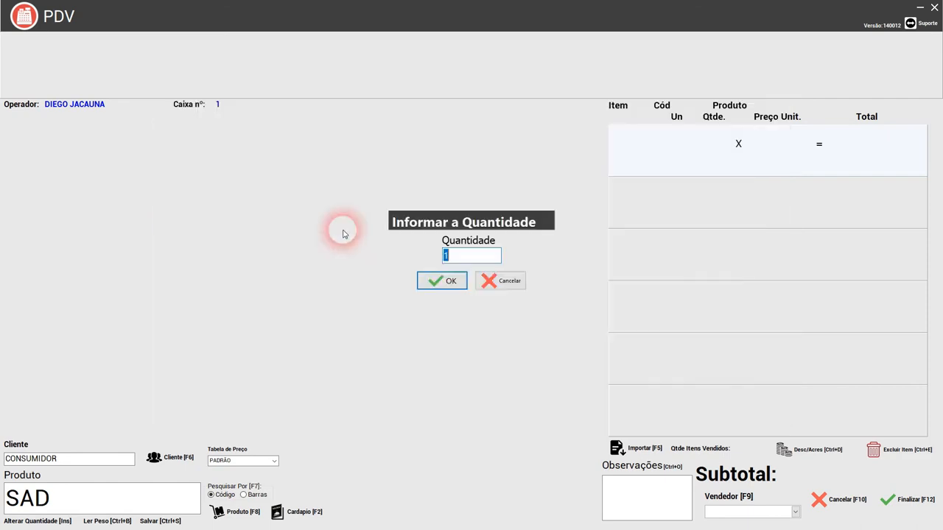
key(Return)
Step: Finalize the SANDUÍCHE sale with DINHEIRO as payment
key(F12)
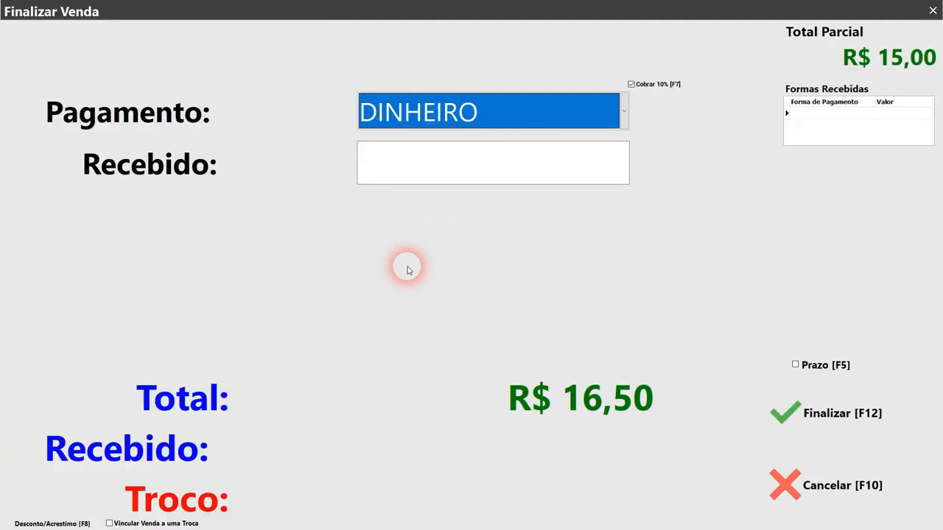
key(Return)
key(Return)
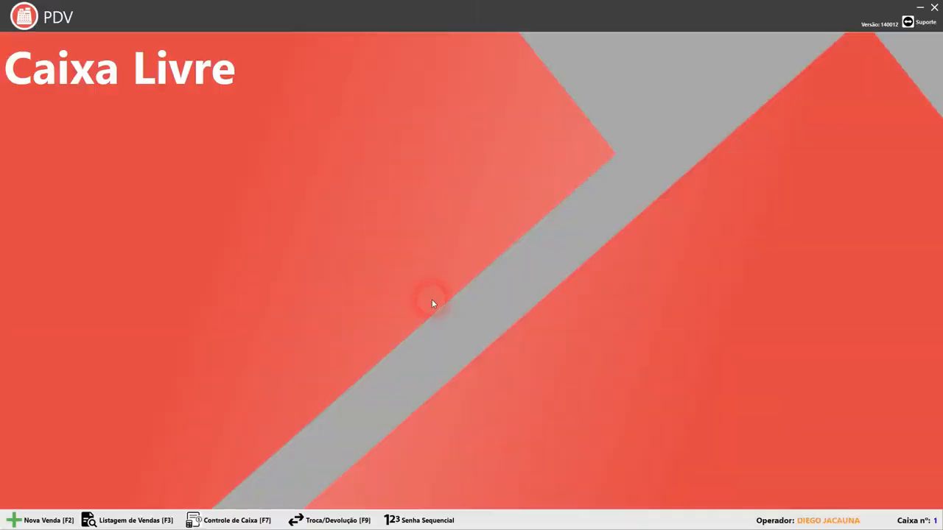
Step: Switch back to Estoque, check the updated stock quantity of QUEIJO FATIA, and close the Estoque window
key(alt+Tab)
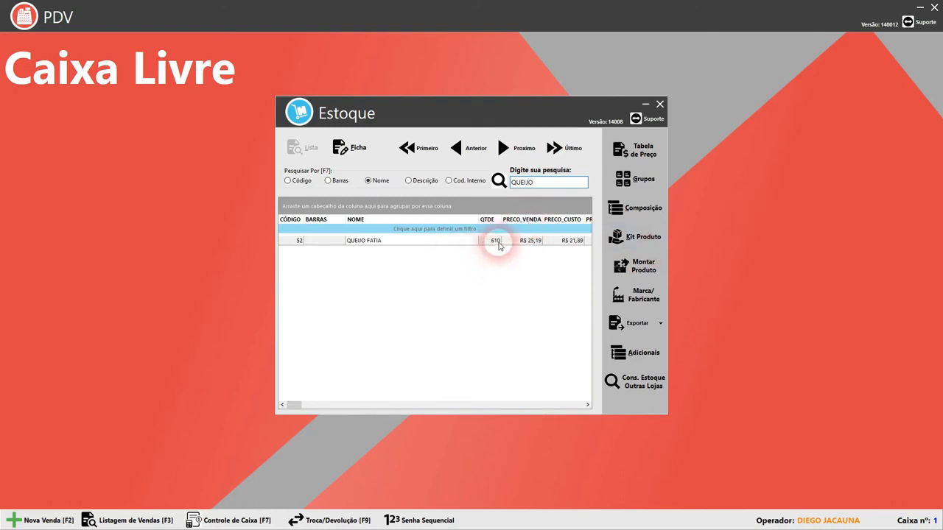
click(498, 242)
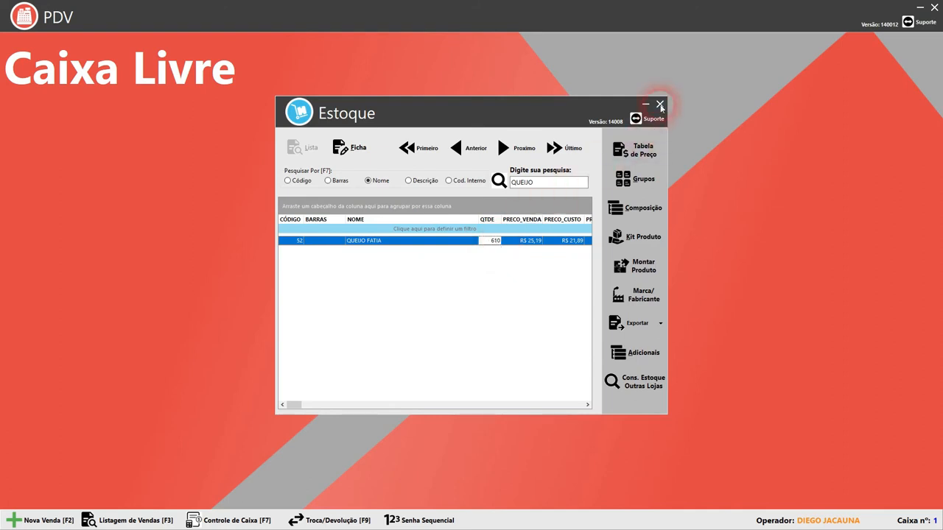
click(659, 104)
Step: Switch to One Sistema Comercial, open the Compras module, and start a new purchase
key(alt+Tab)
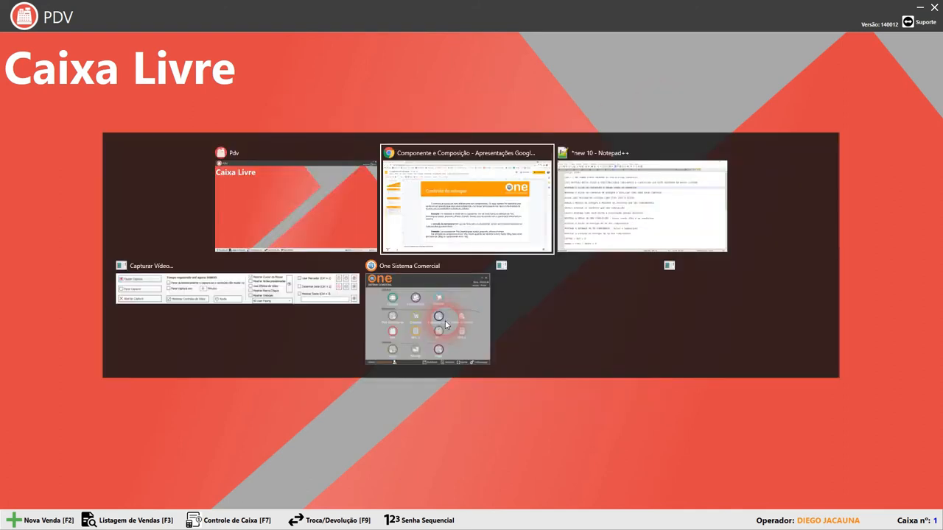
click(439, 312)
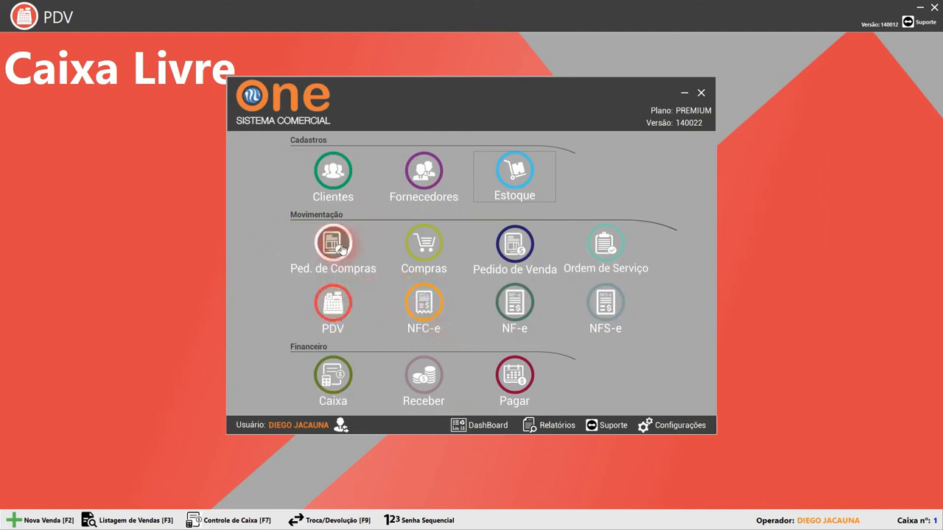
click(426, 249)
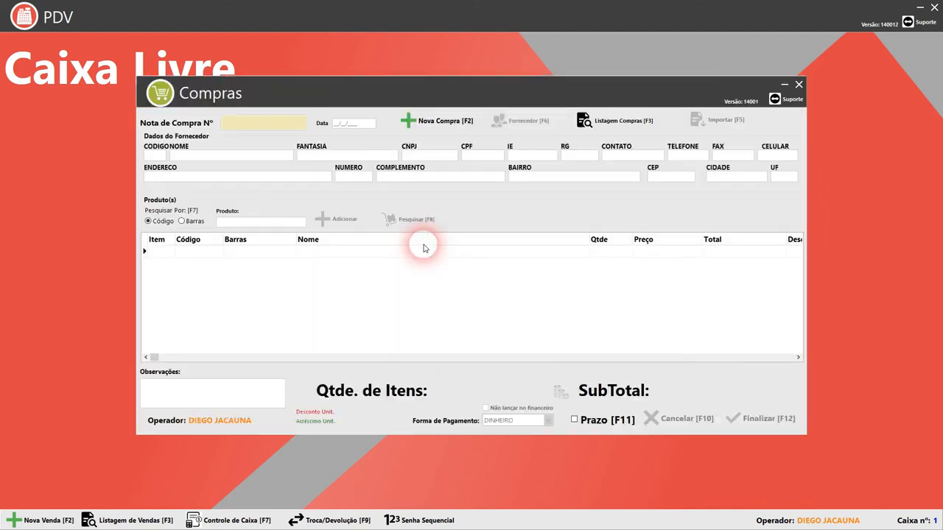
click(448, 122)
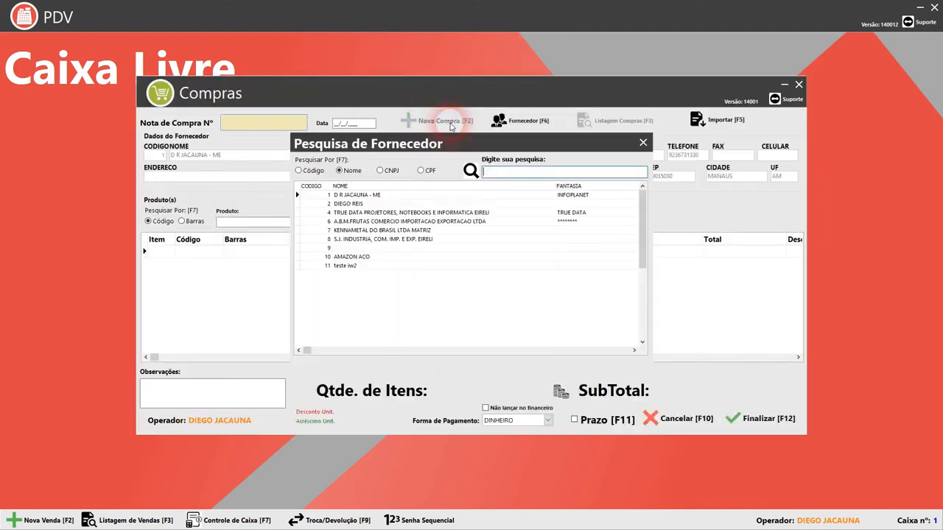
Step: Select the INFOPLANET supplier, enter the purchase note number, and set the purchase date to 13/05/2021
double_click(412, 196)
text(5456)
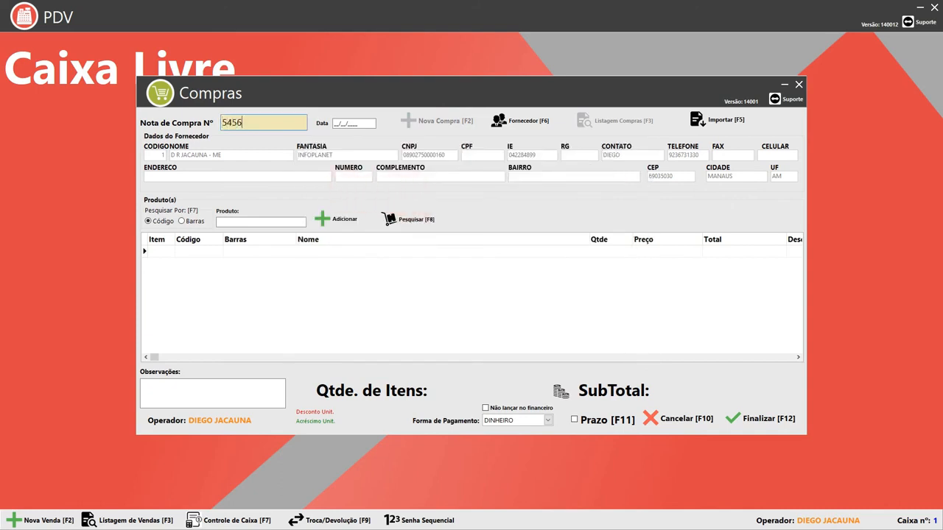
key(Return)
text(13052021)
key(Return)
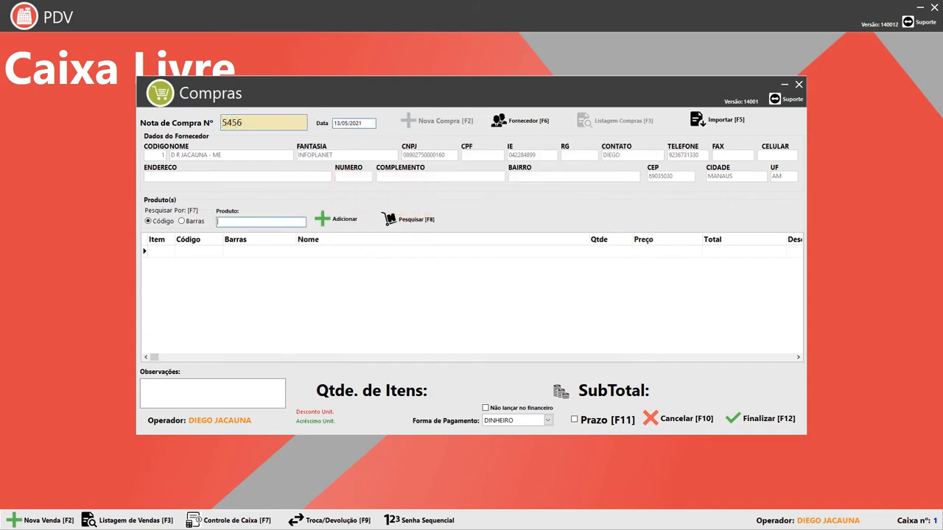
Step: Search the products by name for ARROZ and choose ARROZ 1KG as the purchase item
click(407, 220)
text(A)
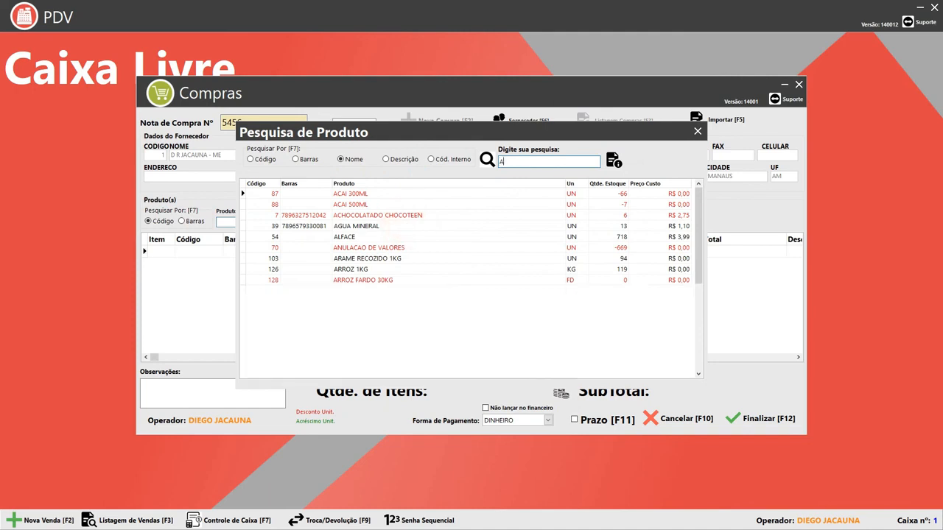
text(RROZ)
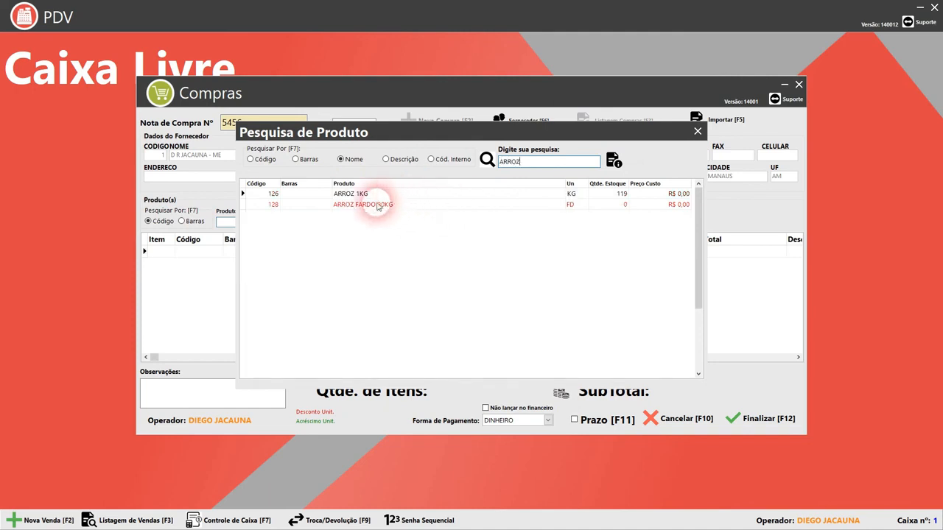
click(377, 205)
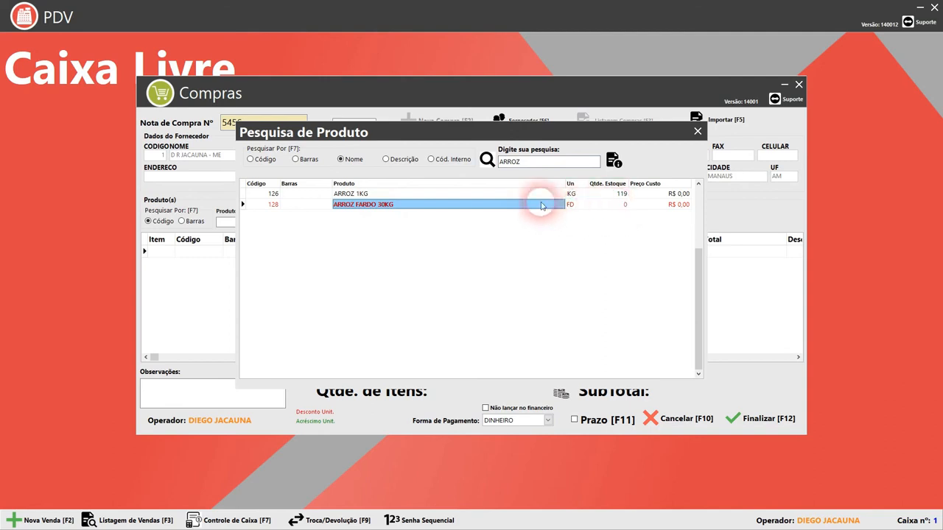
click(366, 194)
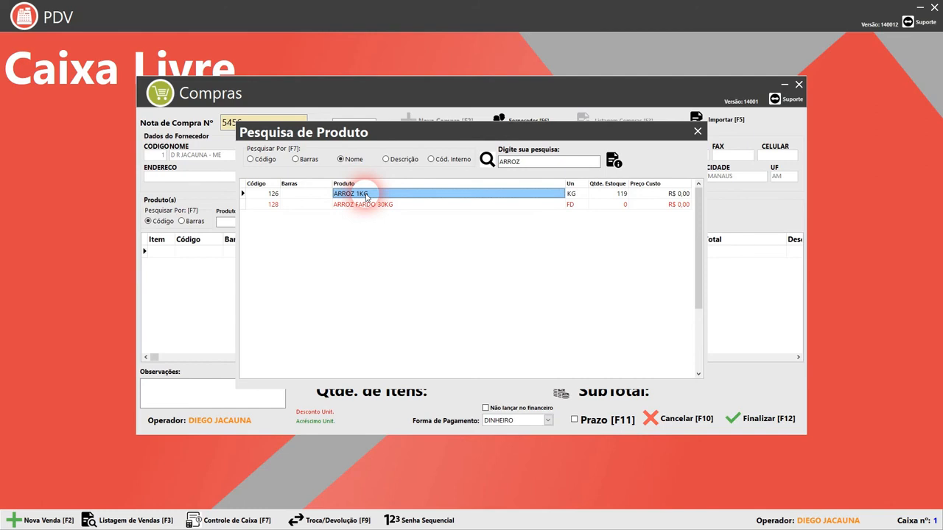
double_click(366, 194)
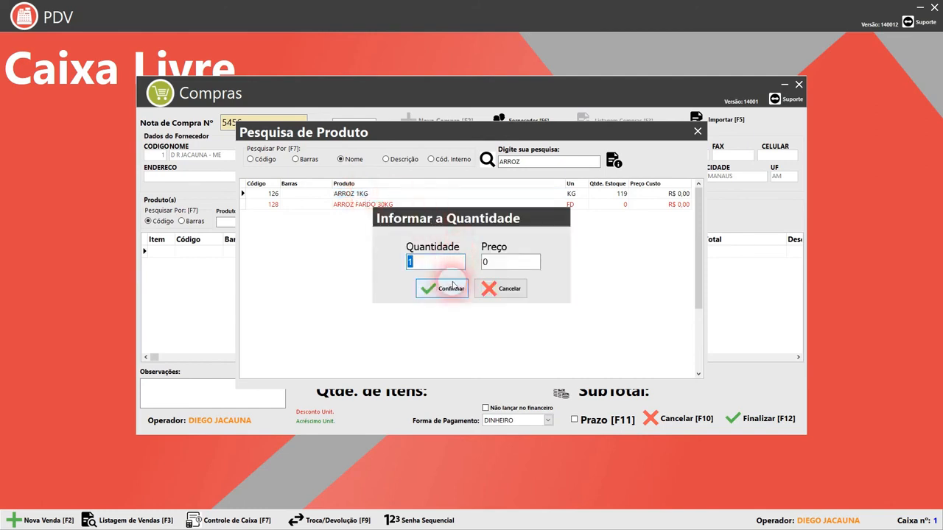
Step: Add the item with quantity 150 and price 140,00, and finalize the purchase with DINHEIRO as payment
key(Tab)
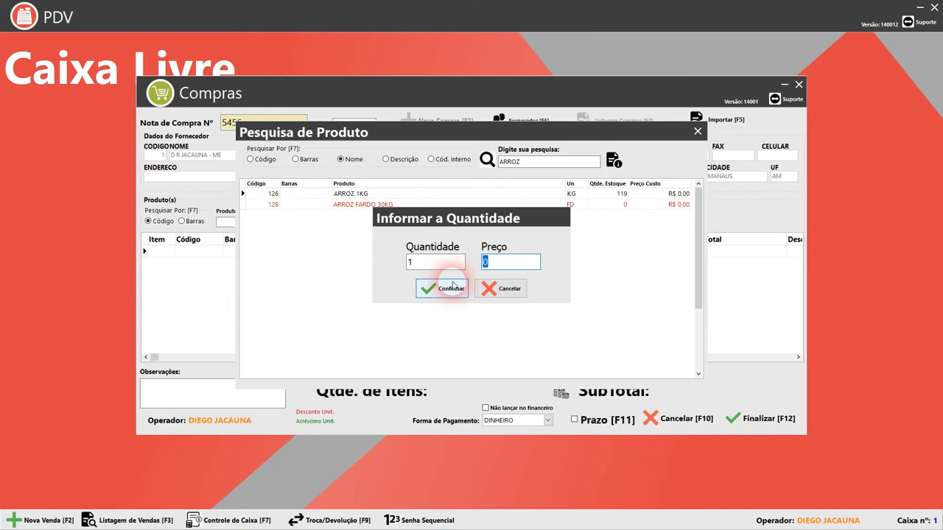
text(179)
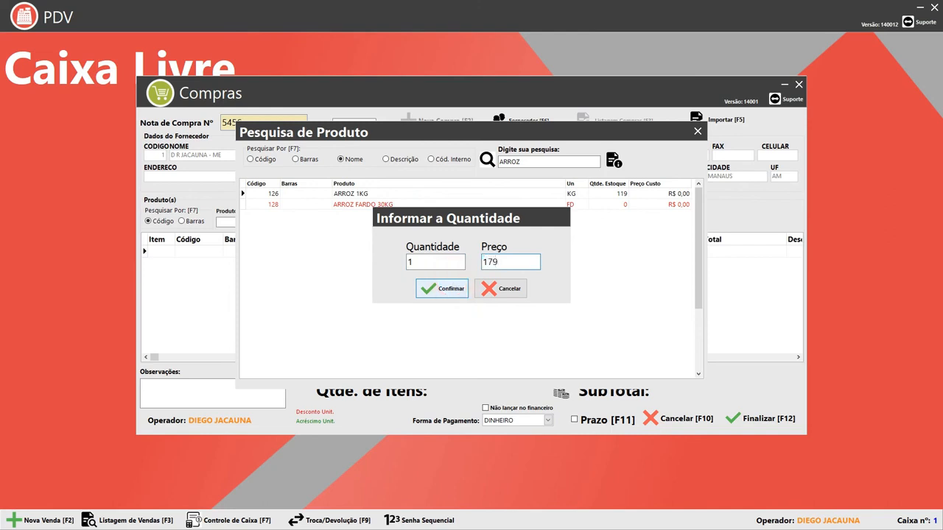
key(BackSpace)
key(BackSpace)
text(40,00)
key(shift+Tab)
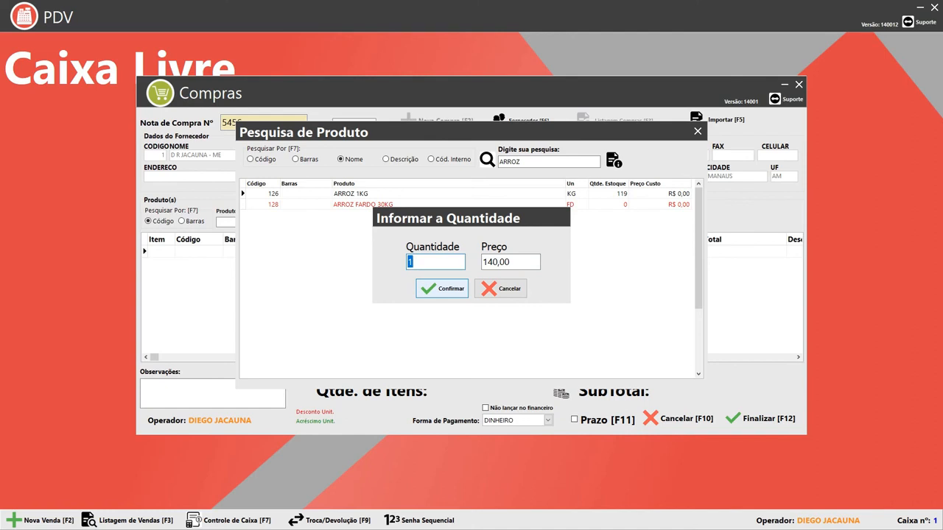
text(150)
click(442, 290)
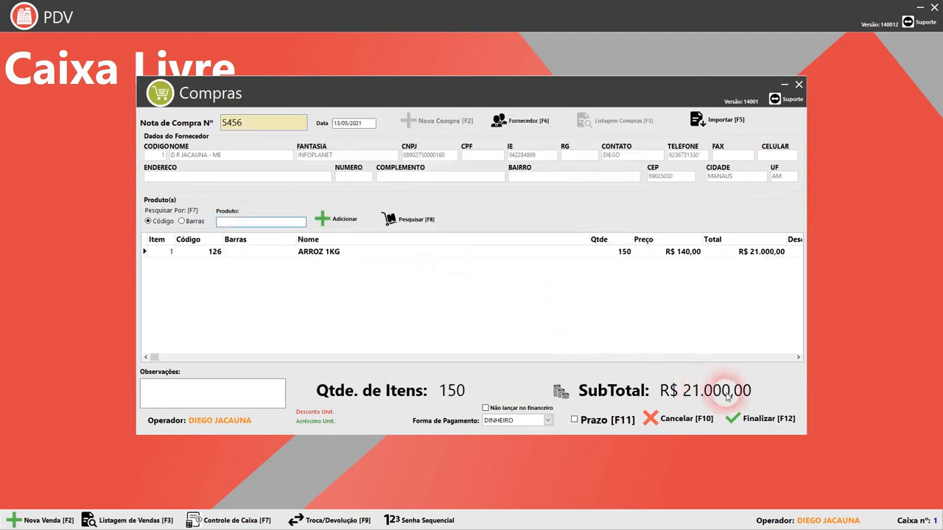
click(760, 417)
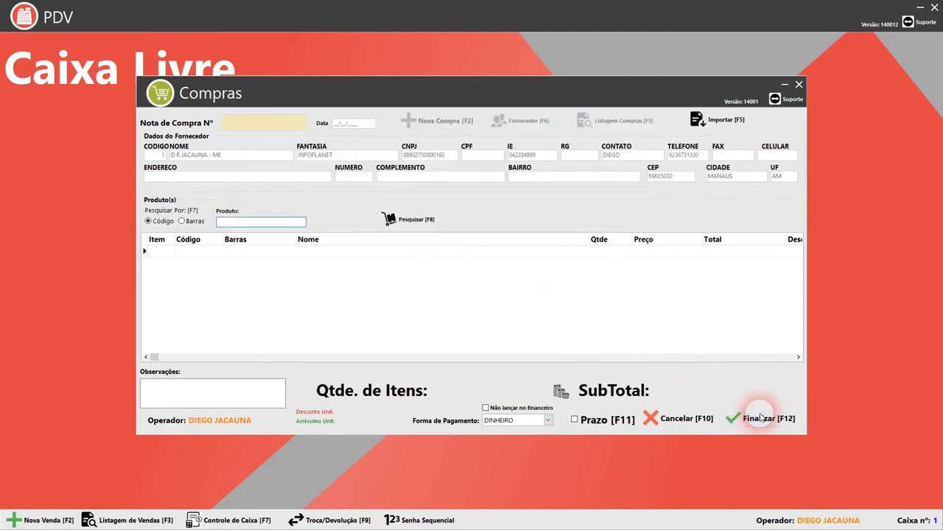
Step: Switch to One Sistema Comercial, open Estoque, search for ARROZ, and check the stock quantity of ARROZ 1KG
key(alt+Tab)
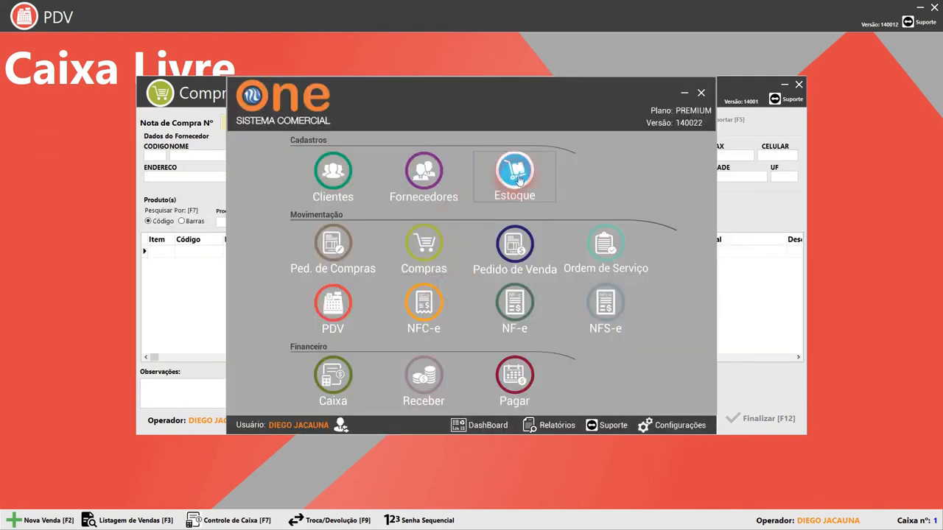
click(517, 180)
text(ARROZ)
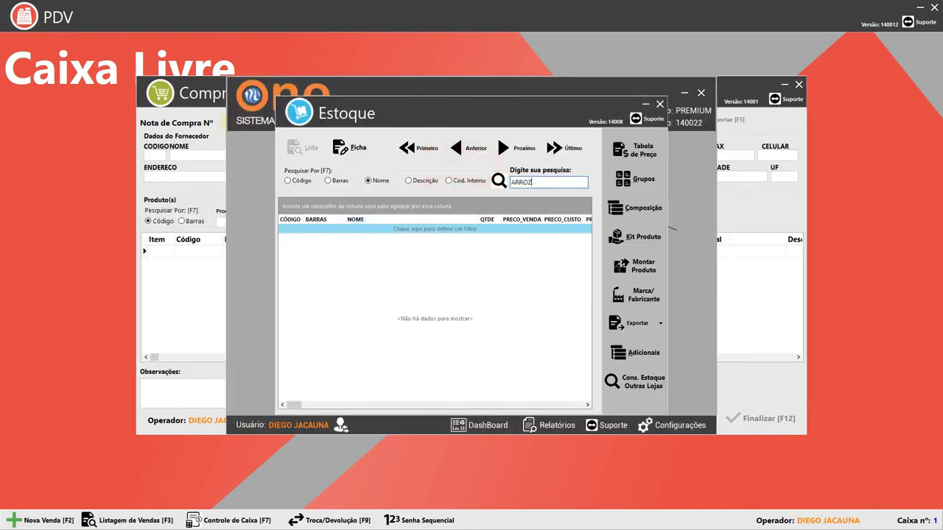
click(498, 180)
click(499, 249)
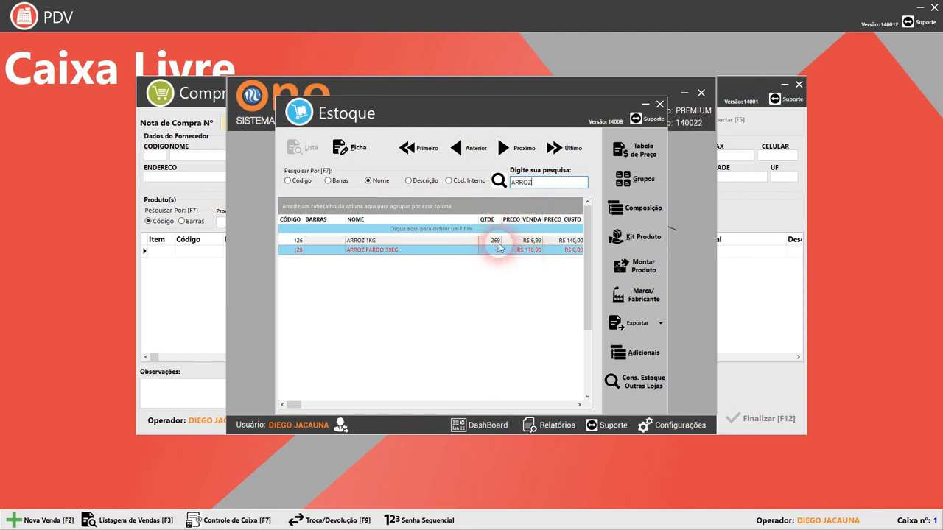
click(494, 240)
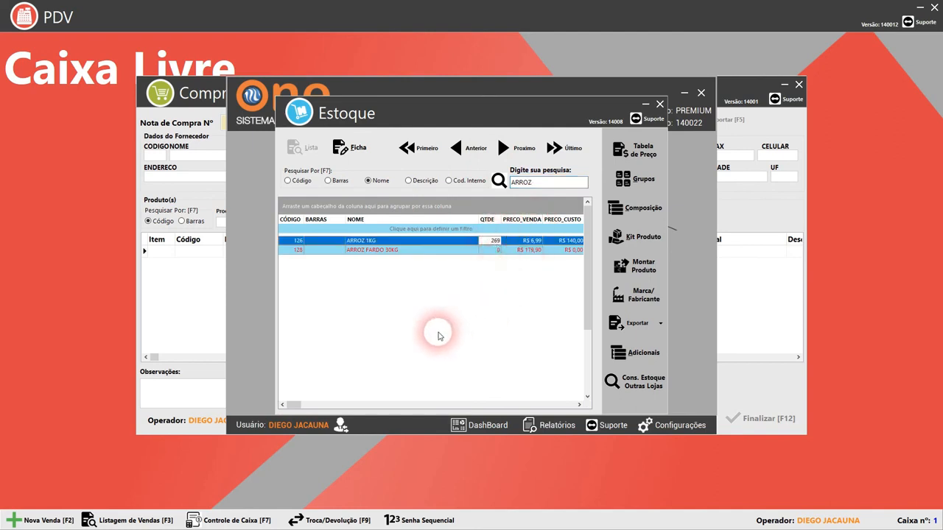
Step: Open the Windows calculator, compute 269-150 to verify the stock before the purchase, and close the calculator
key(super)
key(super)
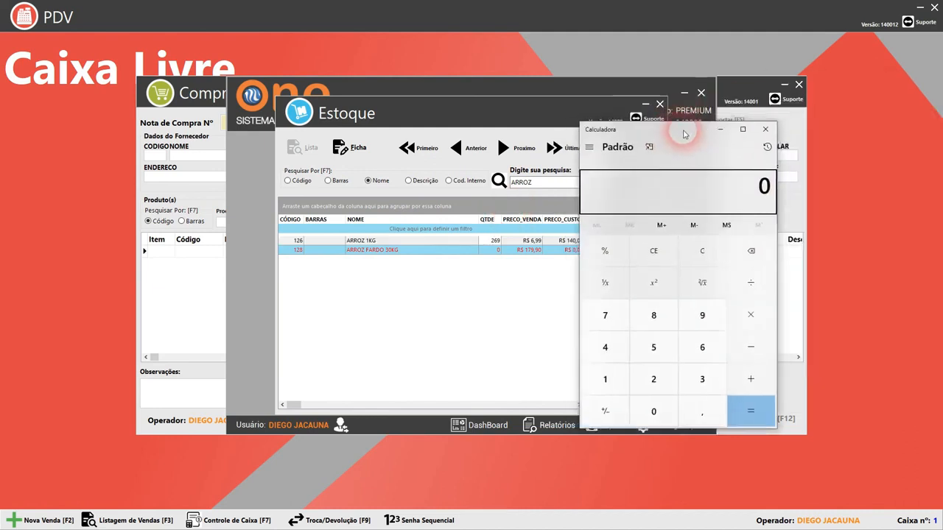
drag(684, 131, 174, 115)
text(269-150)
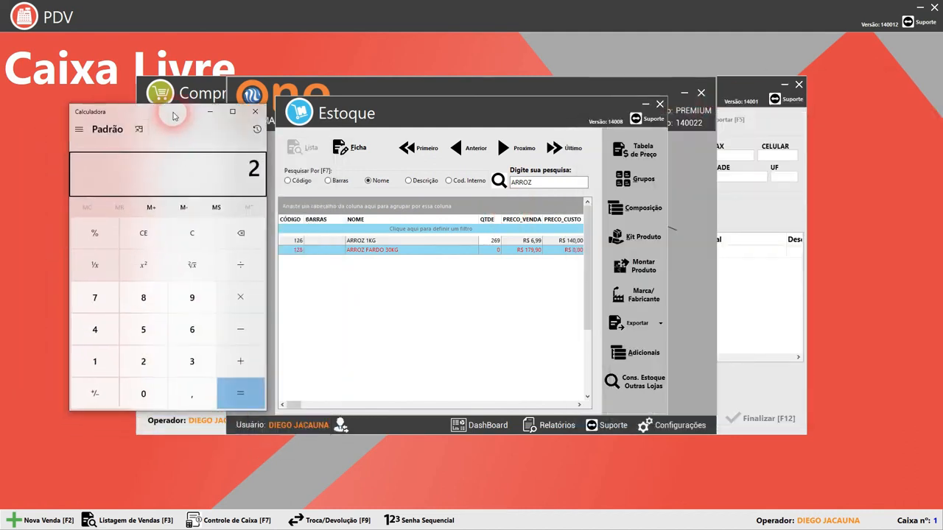
key(Return)
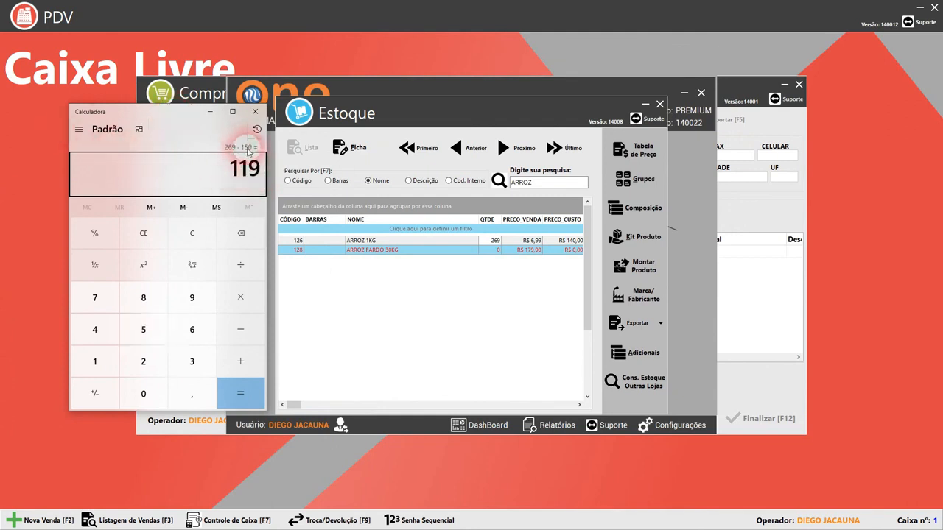
click(257, 113)
Step: Return to the Compras window, close it, and close the Estoque window as well
click(152, 284)
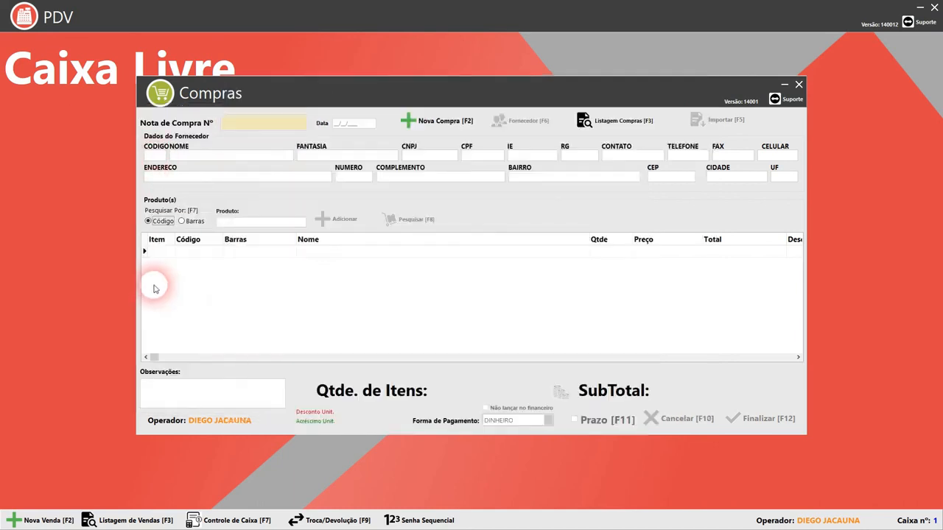
click(432, 124)
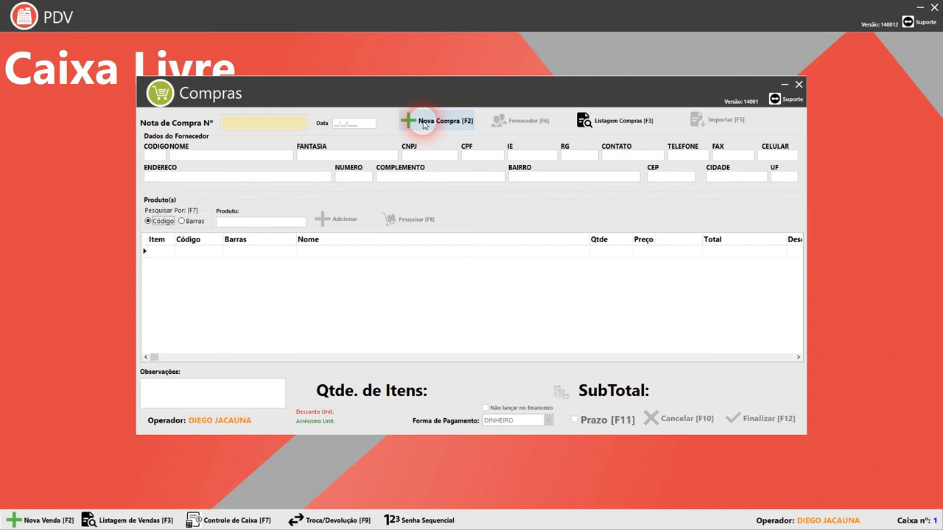
click(798, 86)
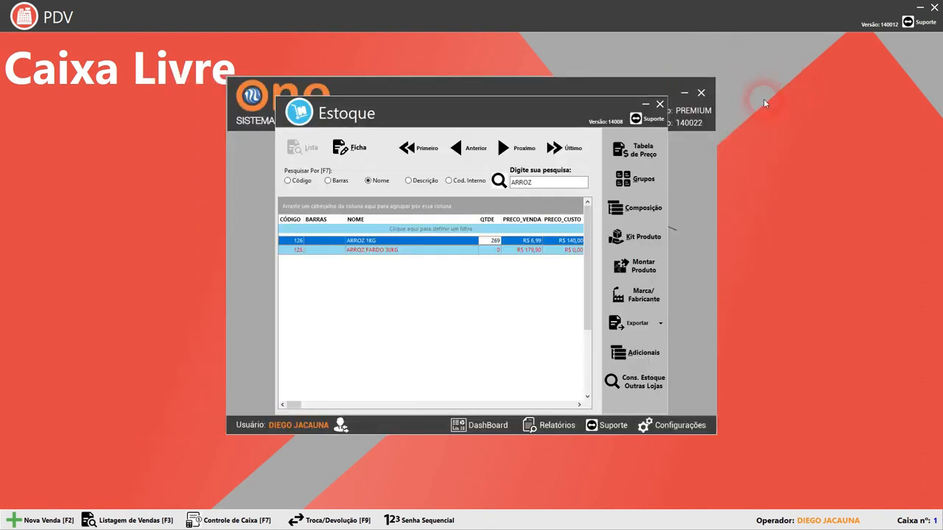
click(659, 105)
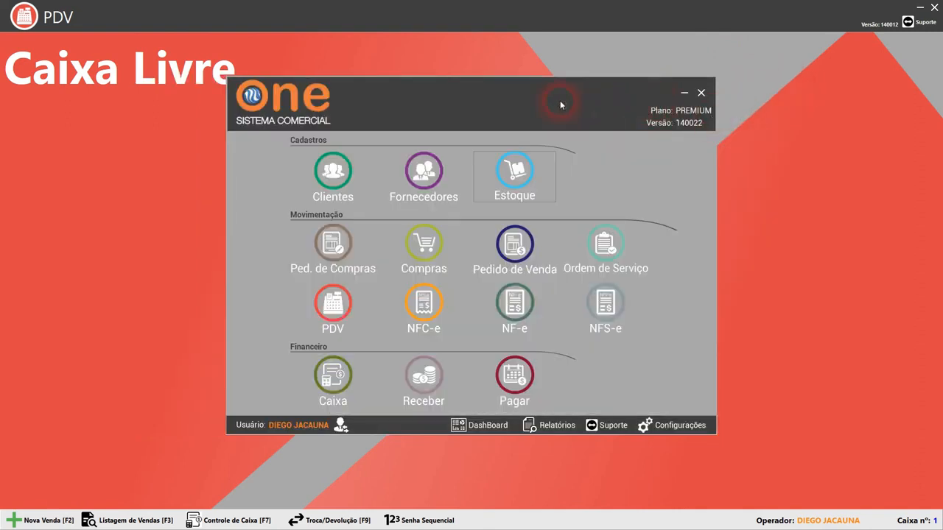